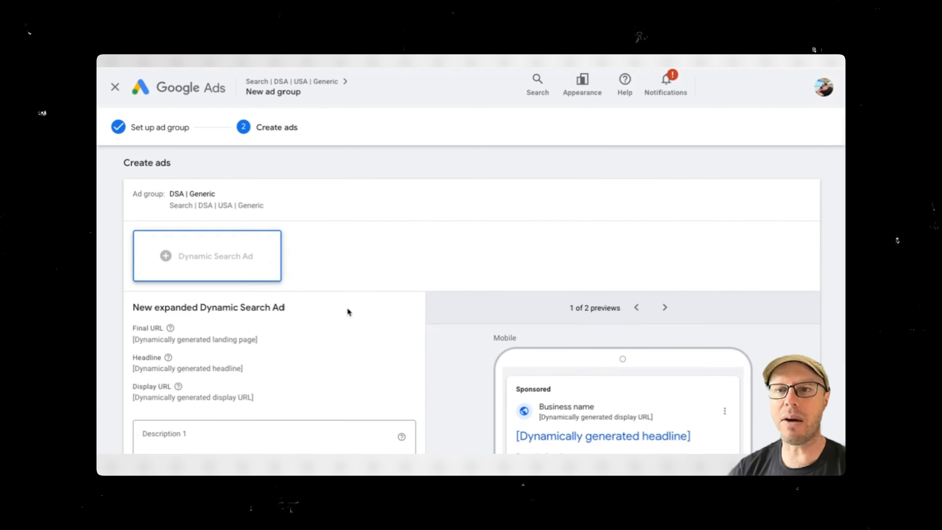
{"action": "scroll", "coordinate": [259, 297], "scroll_direction": "down", "scroll_amount": 2}
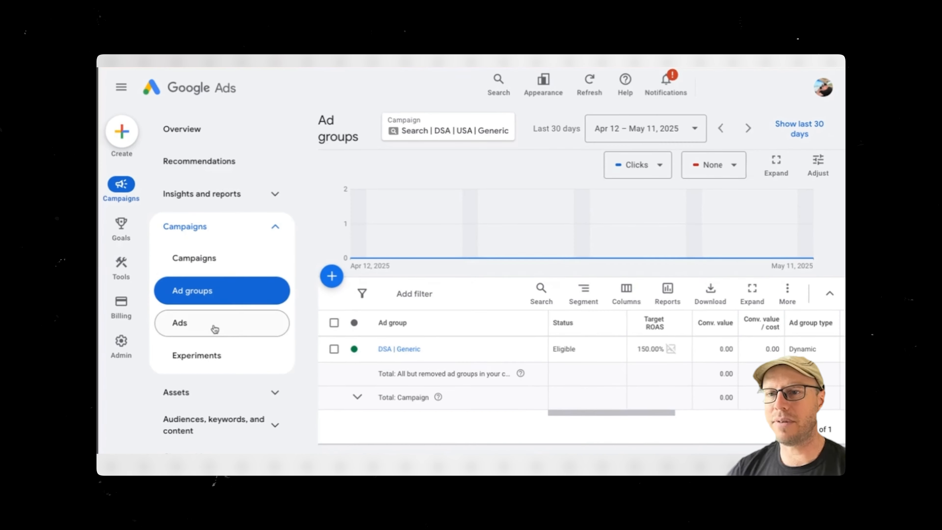
{"action": "left_click", "coordinate": [216, 324]}
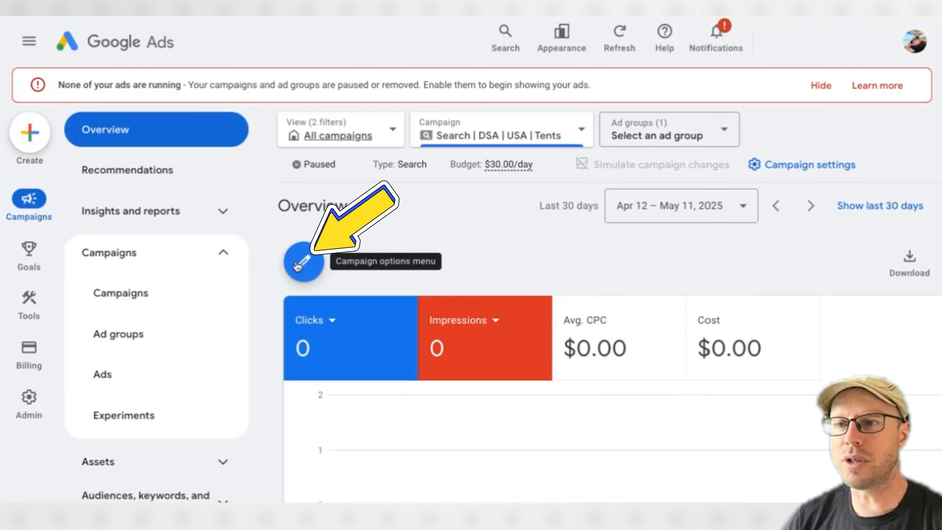
Start a new campaign without goal guidance and choose Search as the campaign type.
{"action": "left_click", "coordinate": [311, 267]}
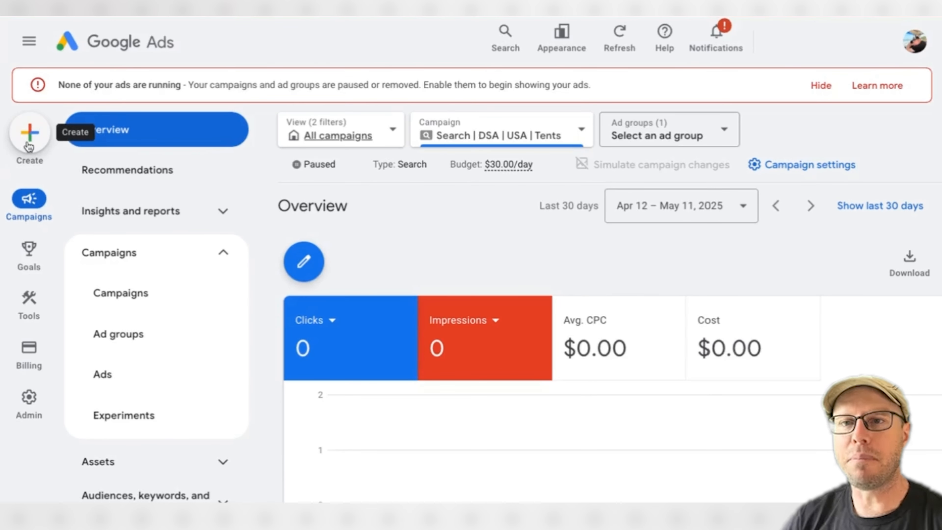
{"action": "left_click", "coordinate": [28, 146]}
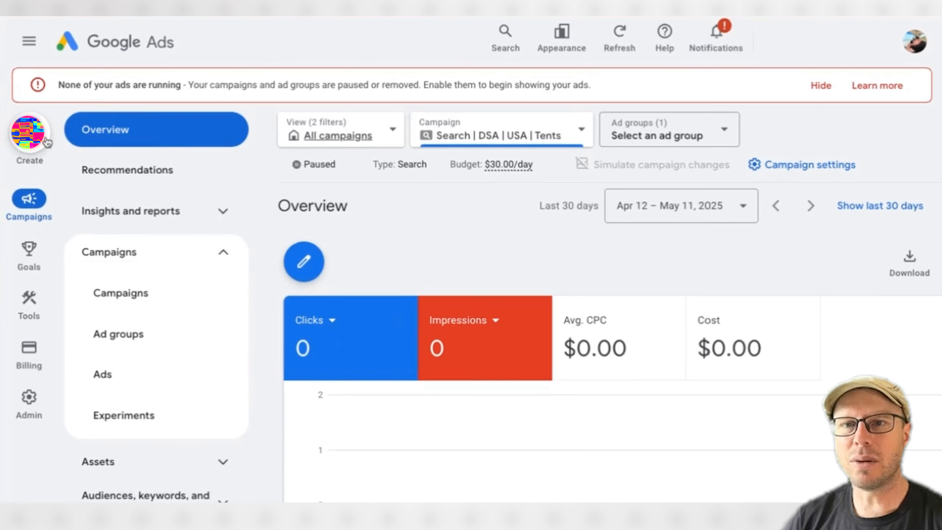
{"action": "left_click", "coordinate": [28, 146]}
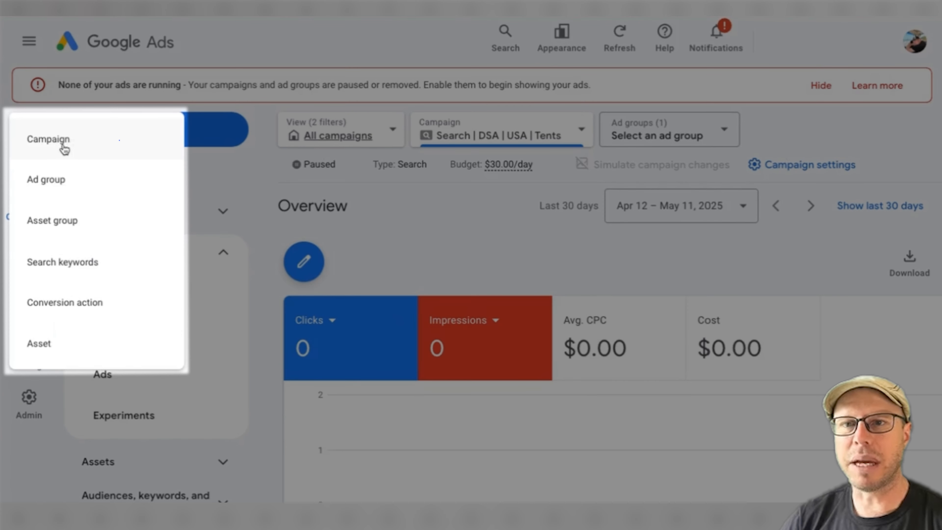
{"action": "left_click", "coordinate": [64, 149]}
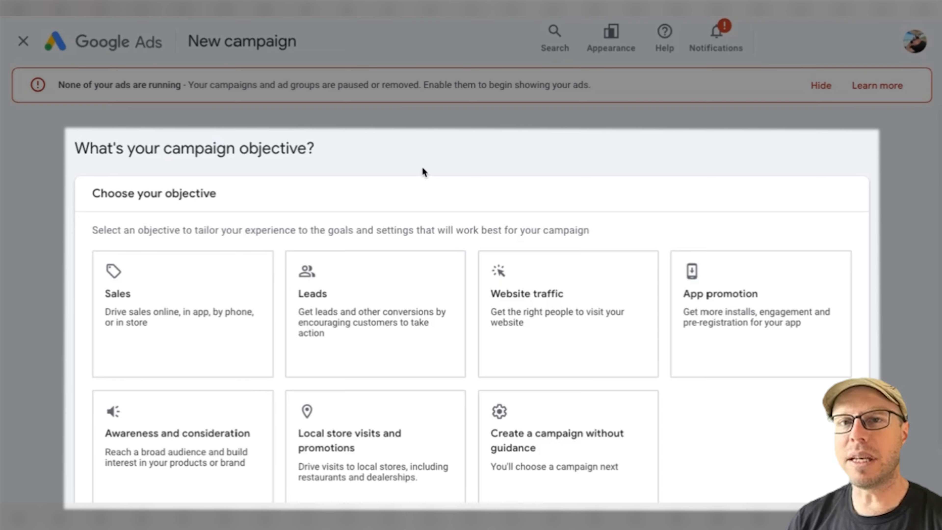
{"action": "left_click", "coordinate": [577, 454]}
{"action": "scroll", "coordinate": [677, 417], "scroll_direction": "down", "scroll_amount": 8}
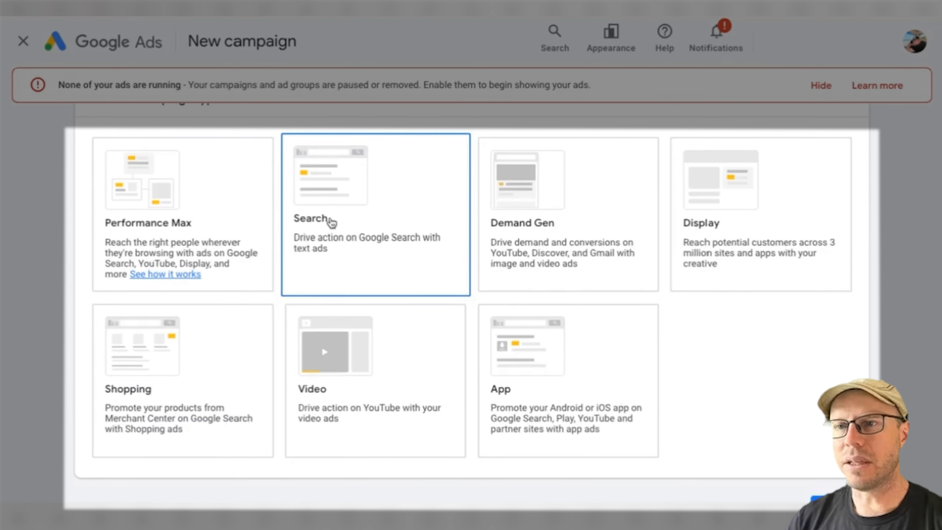
{"action": "left_click", "coordinate": [331, 222]}
Keep the account-default Purchases conversion goal and name the campaign "Search | DSA | USA | Generic".
{"action": "scroll", "coordinate": [330, 371], "scroll_direction": "down", "scroll_amount": 5}
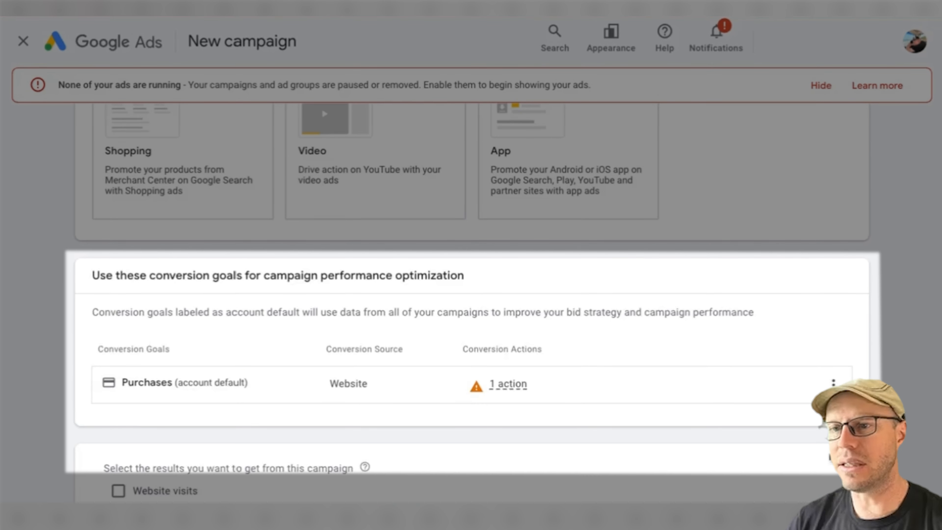
{"action": "scroll", "coordinate": [152, 377], "scroll_direction": "down", "scroll_amount": 3}
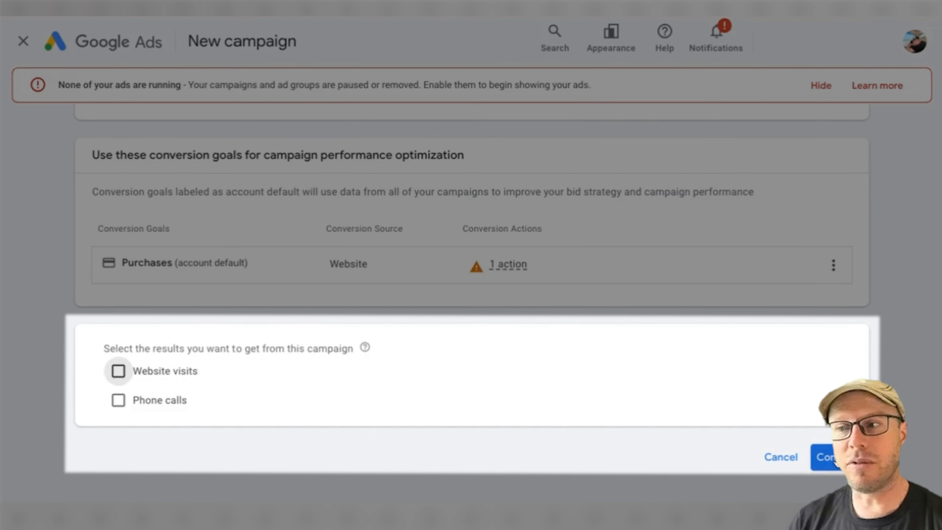
{"action": "left_click", "coordinate": [823, 457]}
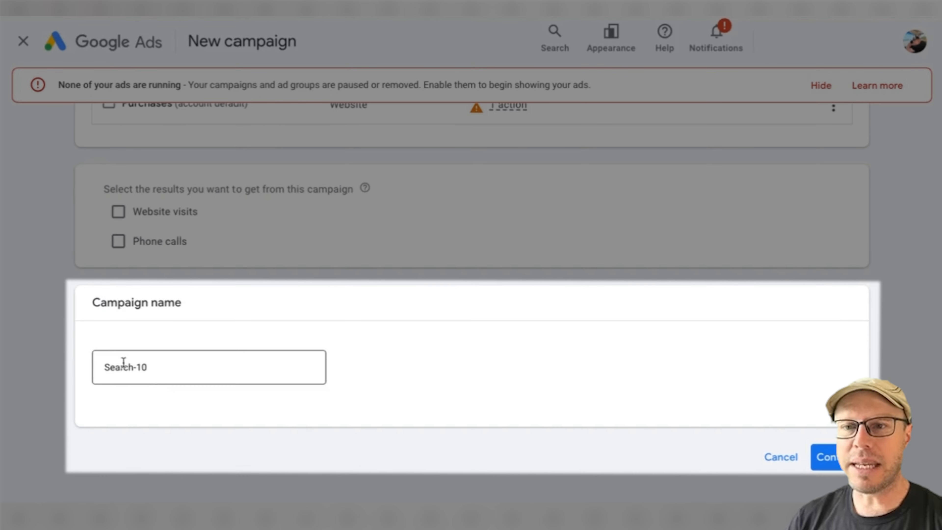
{"action": "left_click", "coordinate": [124, 363]}
{"action": "triple_click", "coordinate": [120, 367]}
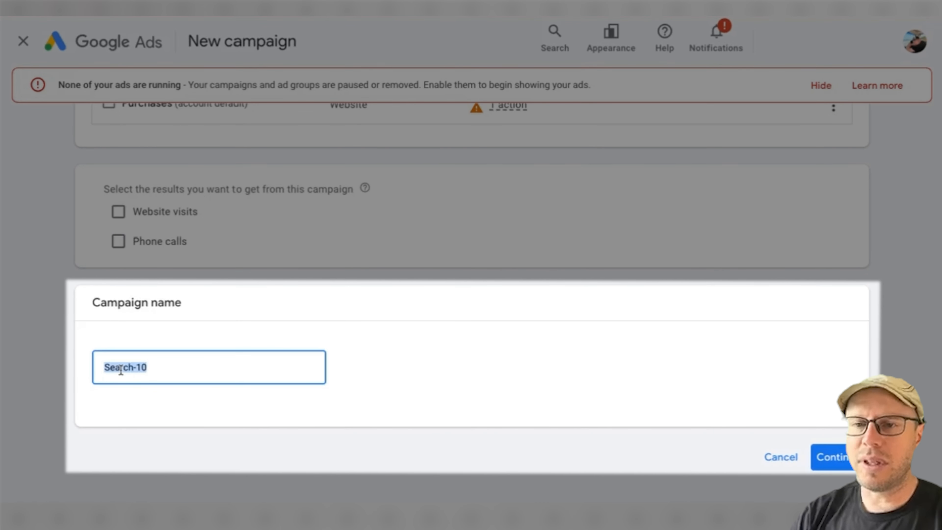
{"action": "type", "text": "Se"}
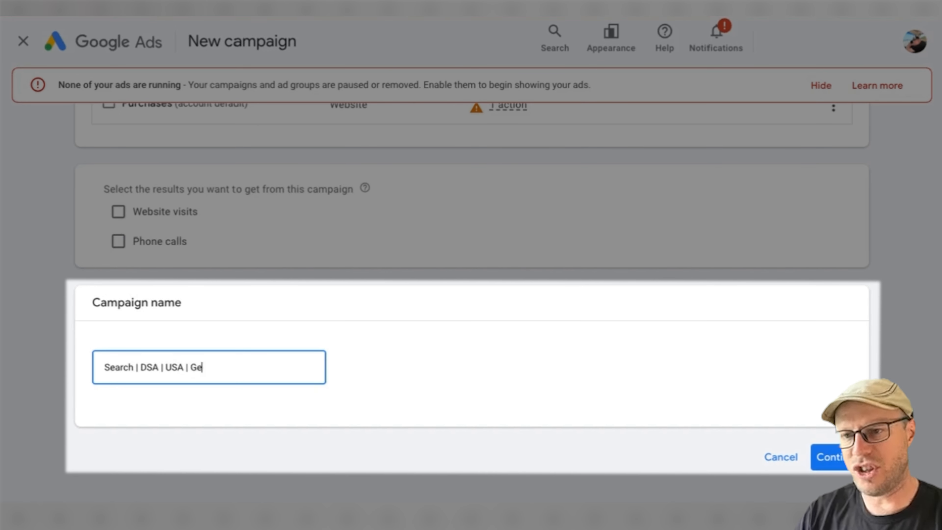
{"action": "left_click", "coordinate": [405, 367]}
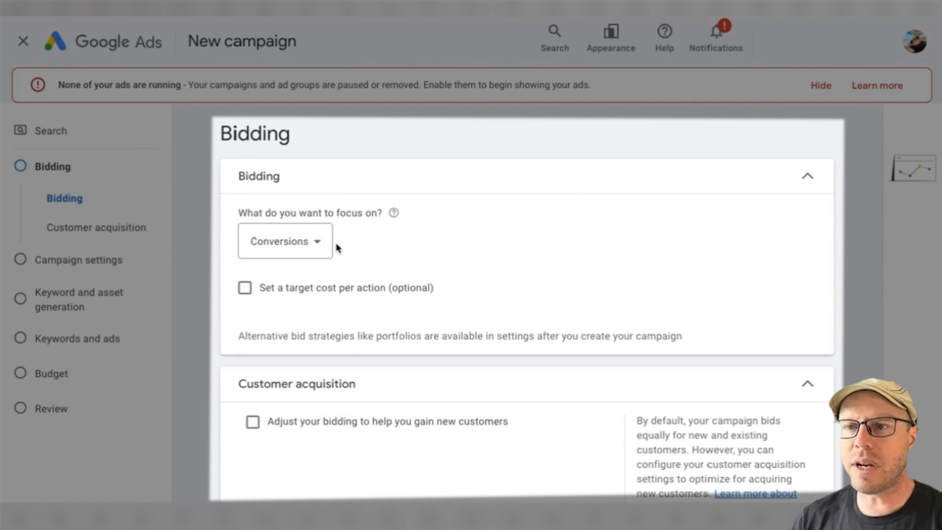
Focus the bidding on conversion value and set a target ROAS of 150%.
{"action": "left_click", "coordinate": [327, 244]}
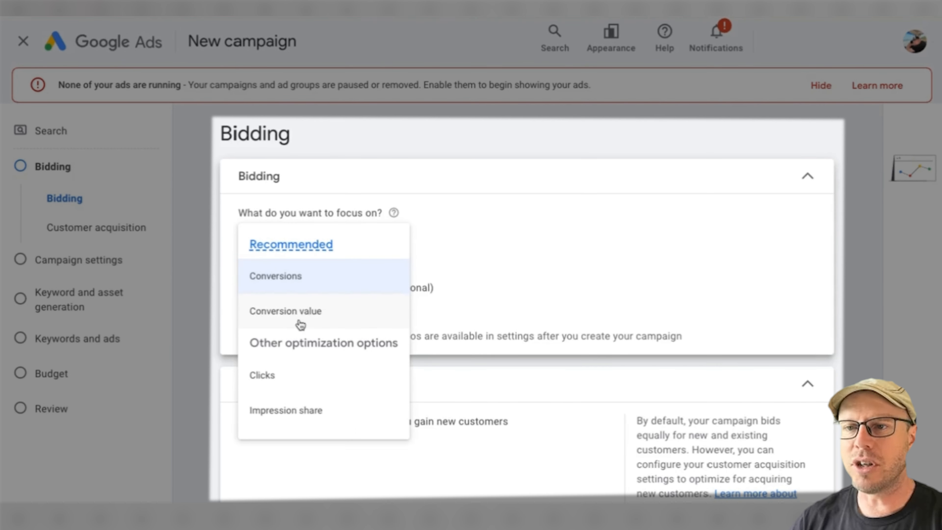
{"action": "left_click", "coordinate": [348, 315]}
{"action": "left_click", "coordinate": [355, 290]}
{"action": "left_click", "coordinate": [256, 353]}
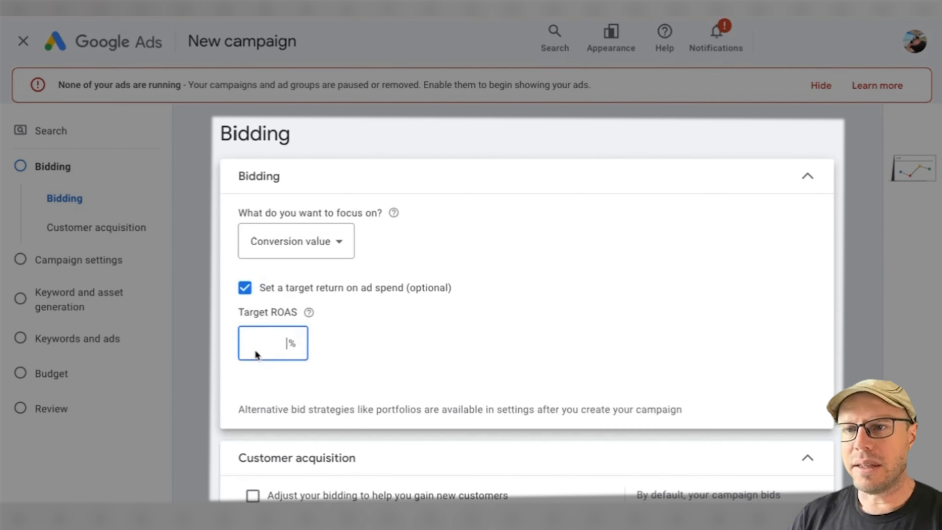
{"action": "type", "text": "1"}
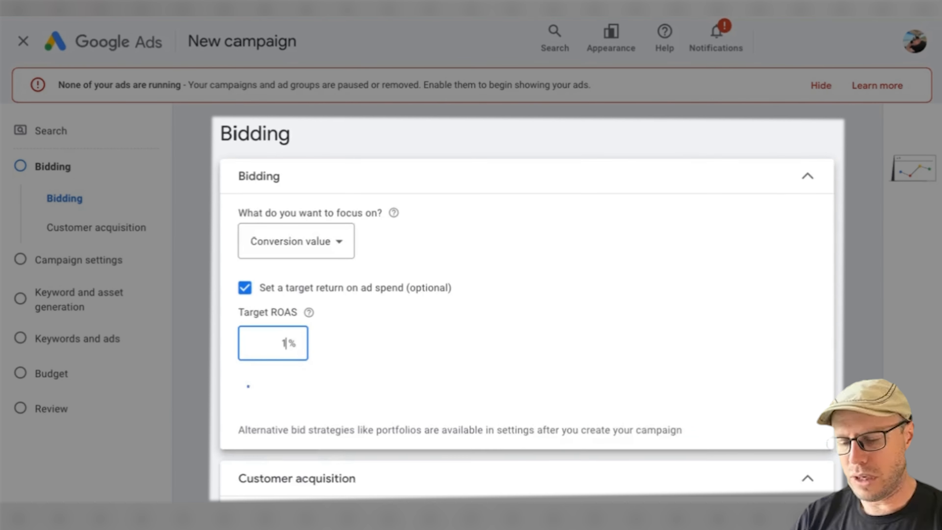
{"action": "type", "text": "50"}
{"action": "scroll", "coordinate": [582, 316], "scroll_direction": "down", "scroll_amount": 5}
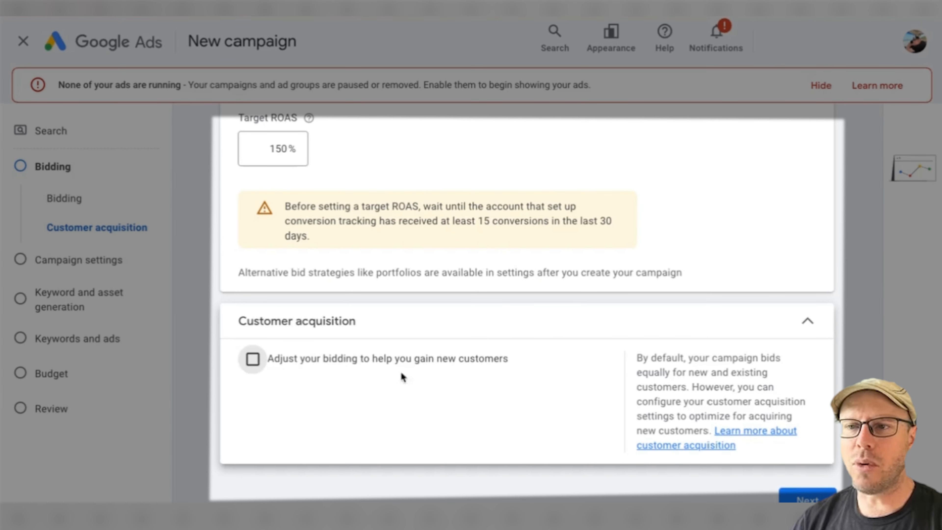
{"action": "left_click", "coordinate": [252, 359]}
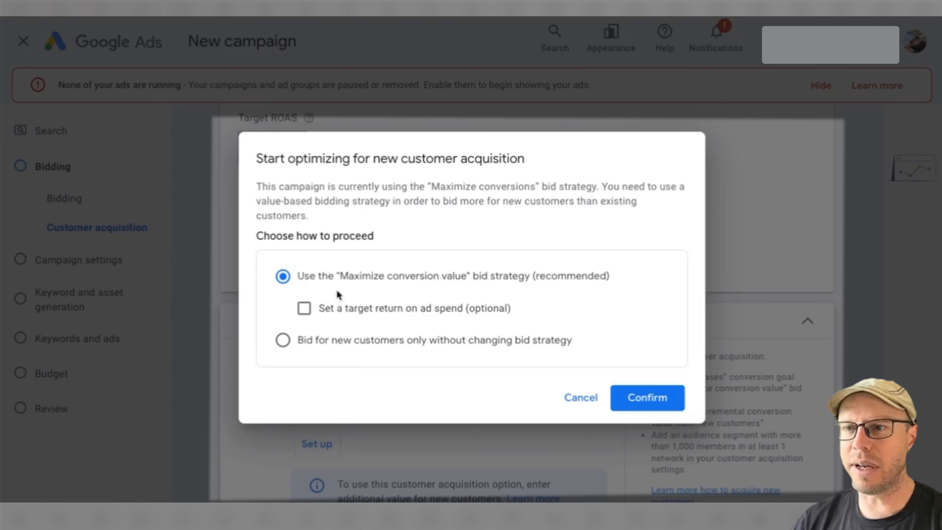
{"action": "left_click", "coordinate": [581, 397]}
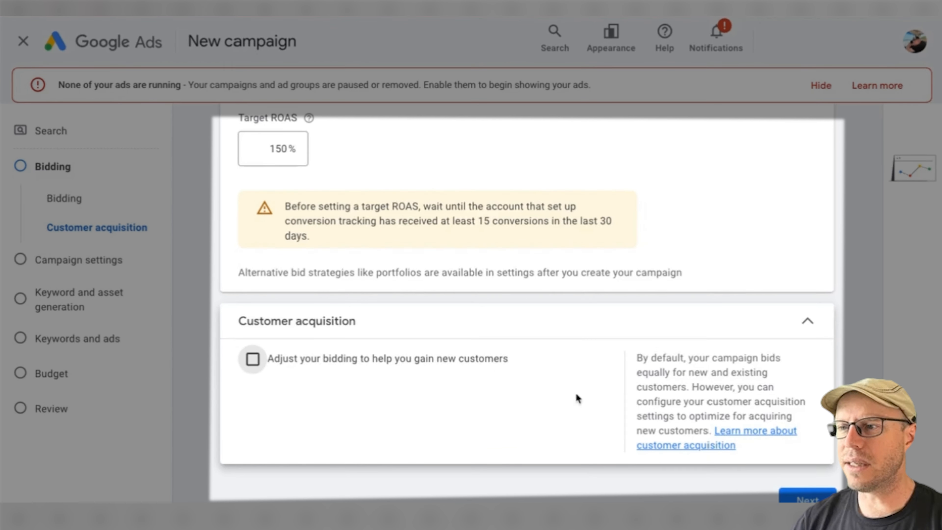
Continue to the campaign settings and exclude the Google Search Partners Network.
{"action": "left_click", "coordinate": [805, 497]}
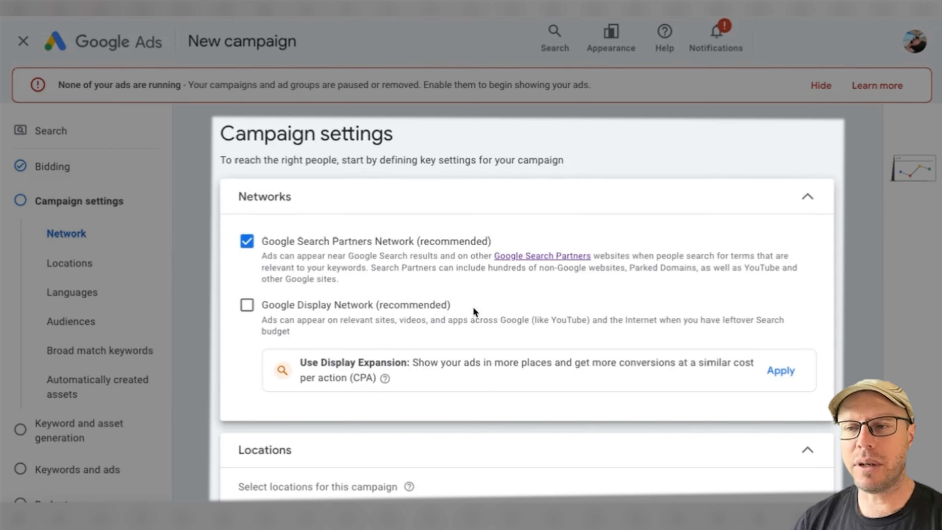
{"action": "left_click", "coordinate": [246, 241]}
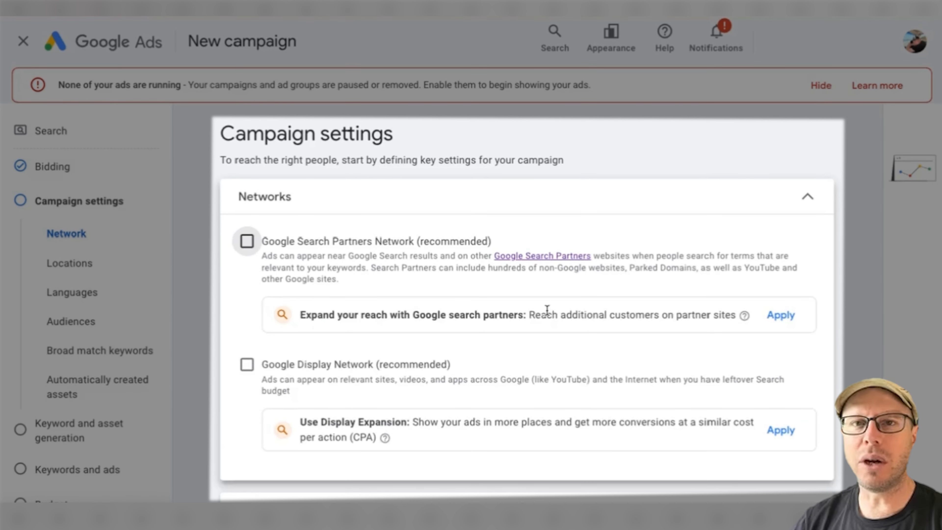
Choose to enter another location and include the United States as the campaign's target country.
{"action": "scroll", "coordinate": [545, 302], "scroll_direction": "down", "scroll_amount": 5}
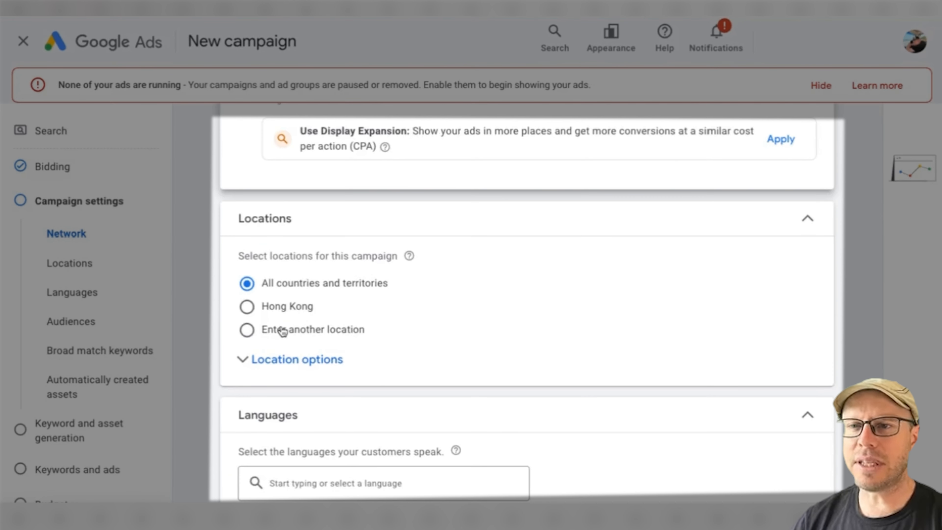
{"action": "left_click", "coordinate": [408, 330]}
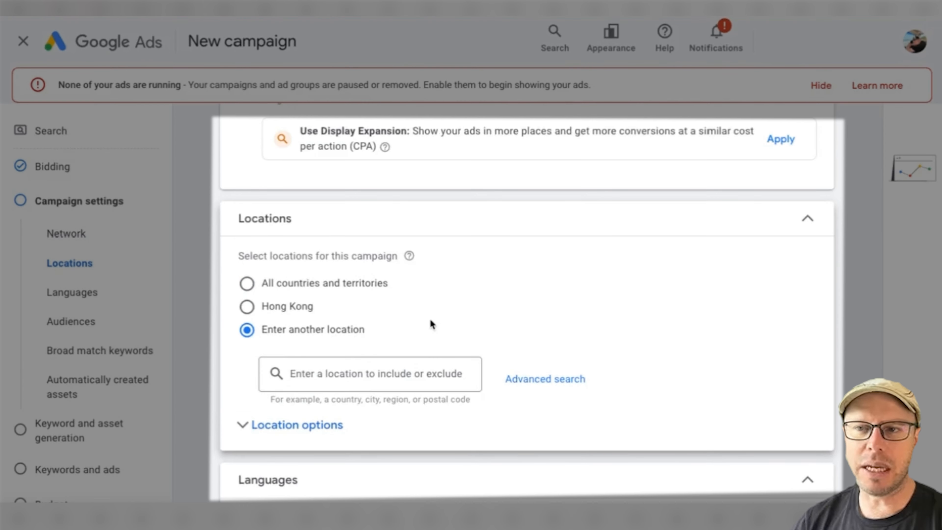
{"action": "scroll", "coordinate": [429, 318], "scroll_direction": "down", "scroll_amount": 1}
{"action": "left_click", "coordinate": [364, 333]}
{"action": "type", "text": "Unit"}
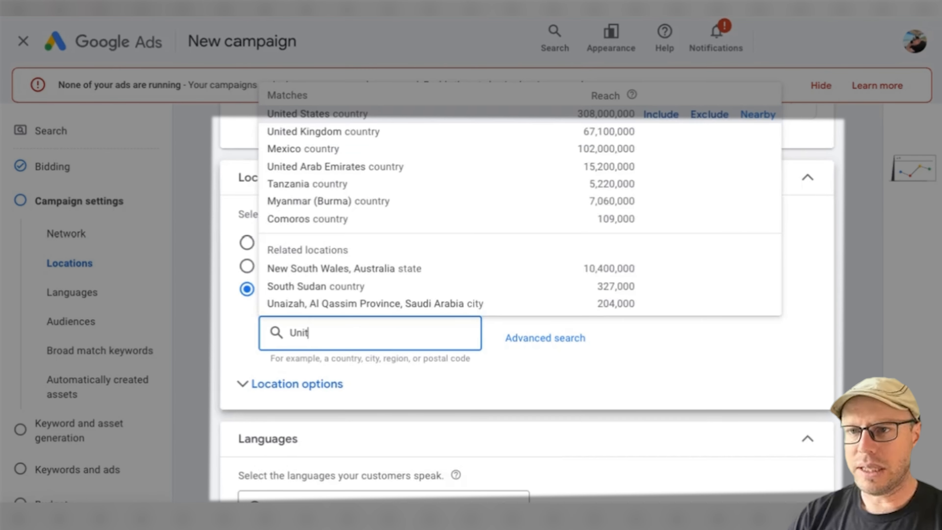
{"action": "left_click", "coordinate": [666, 111]}
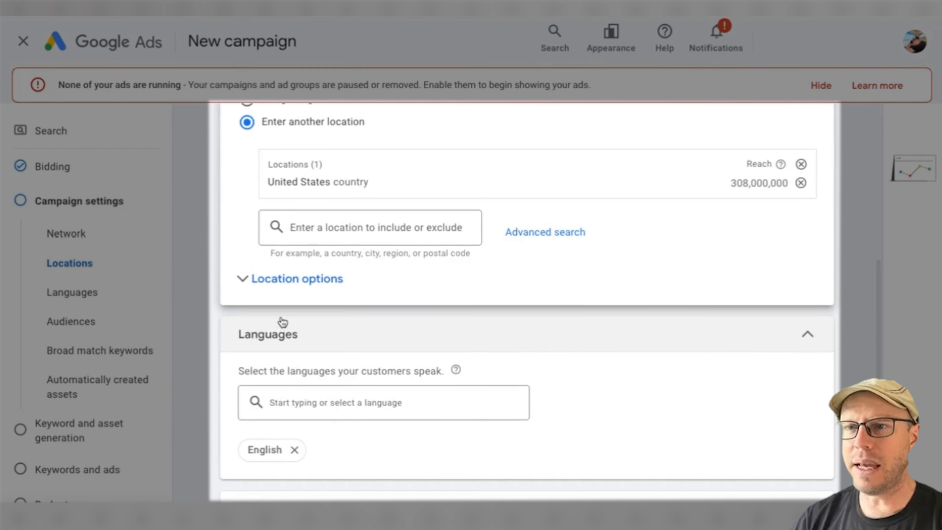
Limit location targeting to Presence (people in or regularly in the included locations) and remove English so all languages are targeted.
{"action": "left_click", "coordinate": [287, 278]}
{"action": "scroll", "coordinate": [489, 277], "scroll_direction": "down", "scroll_amount": 3}
{"action": "scroll", "coordinate": [490, 277], "scroll_direction": "up", "scroll_amount": 1}
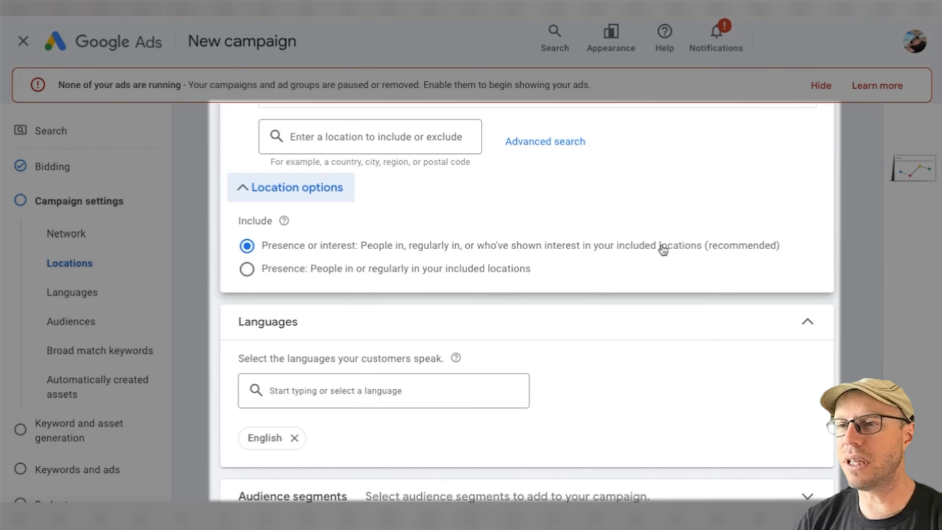
{"action": "left_click", "coordinate": [367, 273]}
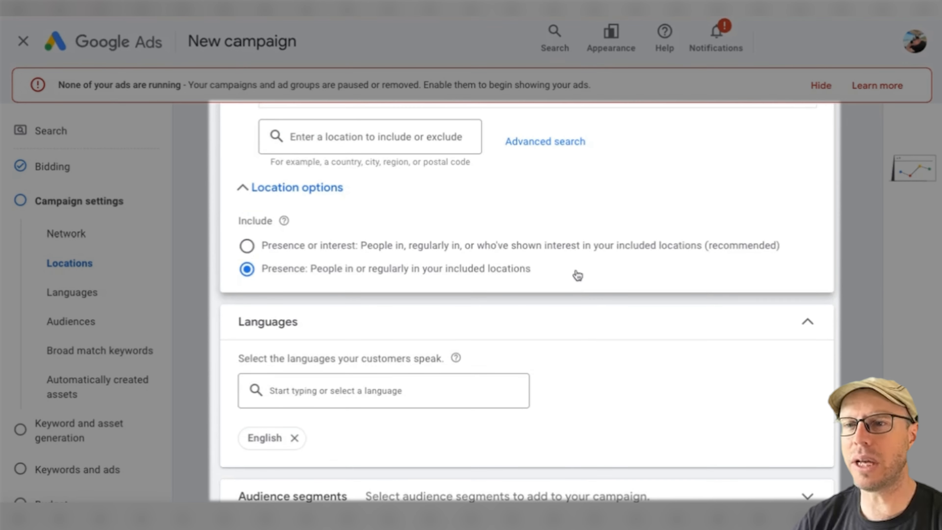
{"action": "scroll", "coordinate": [578, 275], "scroll_direction": "down", "scroll_amount": 3}
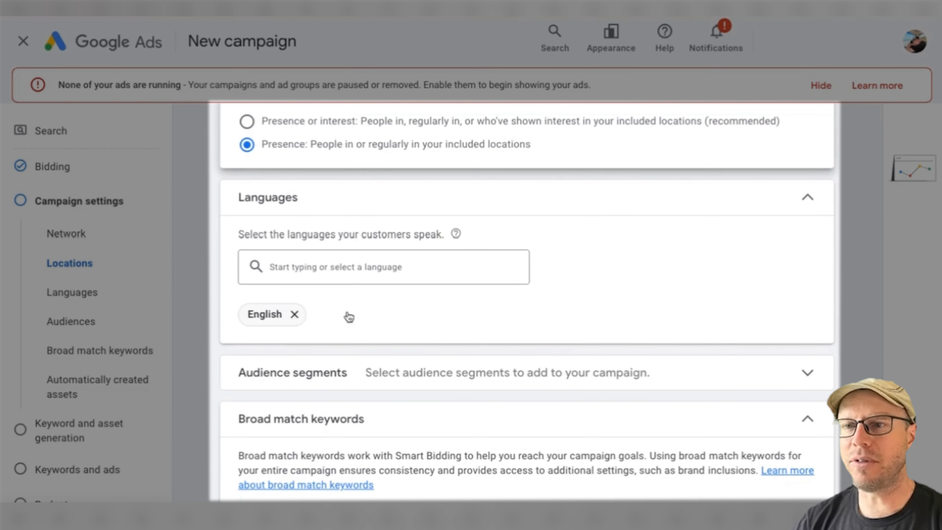
{"action": "left_click", "coordinate": [294, 315]}
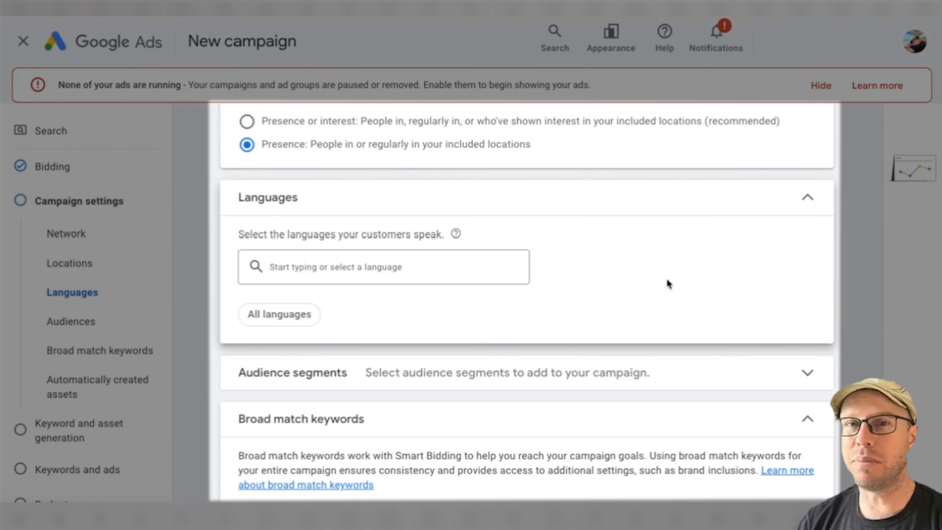
Add the audience segments Camping & Hiking Equipment, Outdoor Recreational Equipment and Outdoor Enthusiasts to the campaign.
{"action": "scroll", "coordinate": [666, 280], "scroll_direction": "down", "scroll_amount": 3}
{"action": "left_click", "coordinate": [801, 260]}
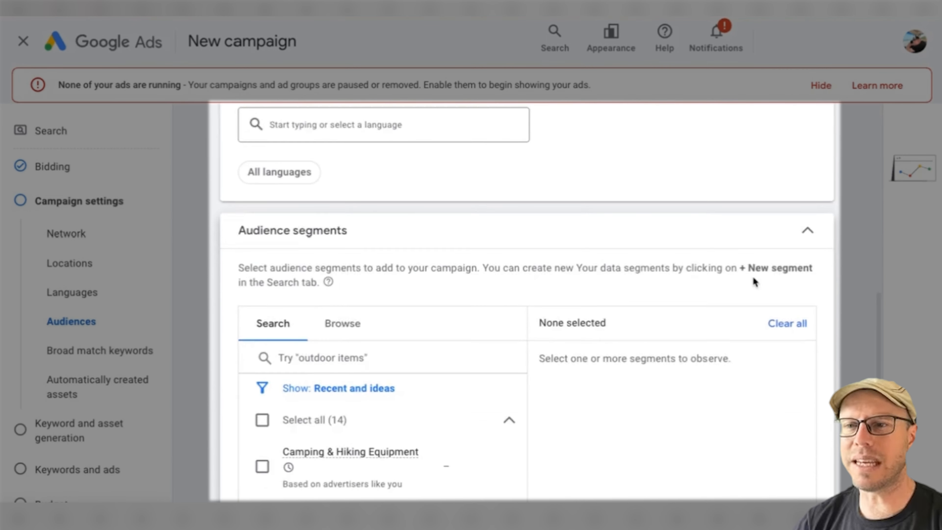
{"action": "scroll", "coordinate": [752, 275], "scroll_direction": "down", "scroll_amount": 5}
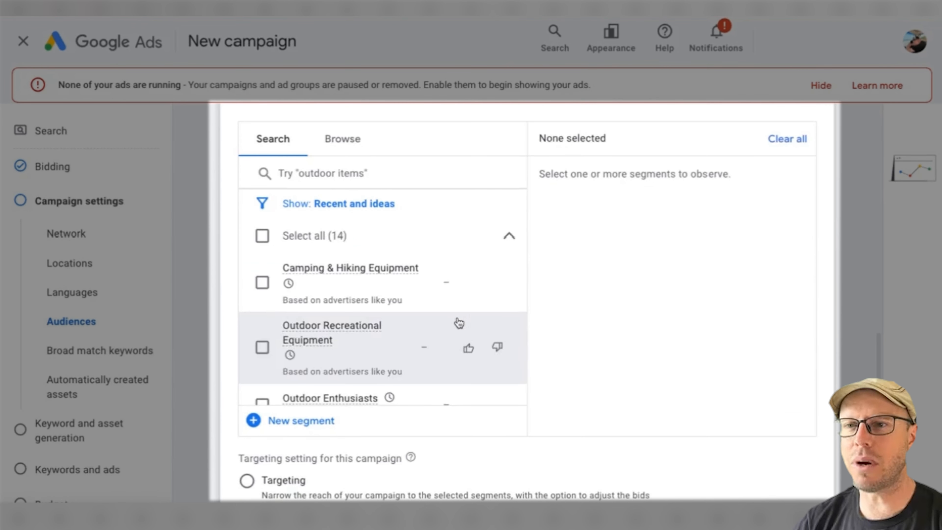
{"action": "left_click", "coordinate": [264, 288]}
{"action": "left_click", "coordinate": [262, 347]}
{"action": "scroll", "coordinate": [272, 321], "scroll_direction": "down", "scroll_amount": 3}
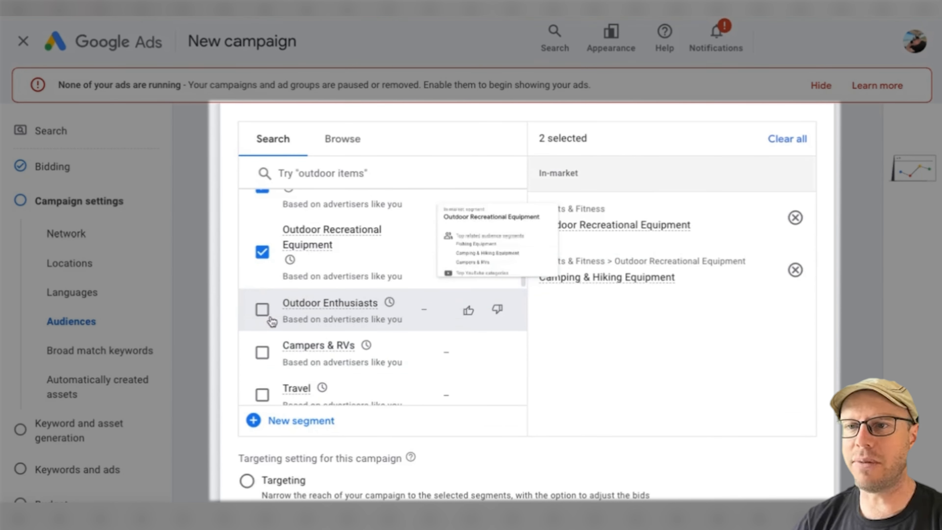
{"action": "left_click", "coordinate": [271, 319]}
{"action": "scroll", "coordinate": [315, 326], "scroll_direction": "down", "scroll_amount": 3}
{"action": "scroll", "coordinate": [398, 337], "scroll_direction": "up", "scroll_amount": 5}
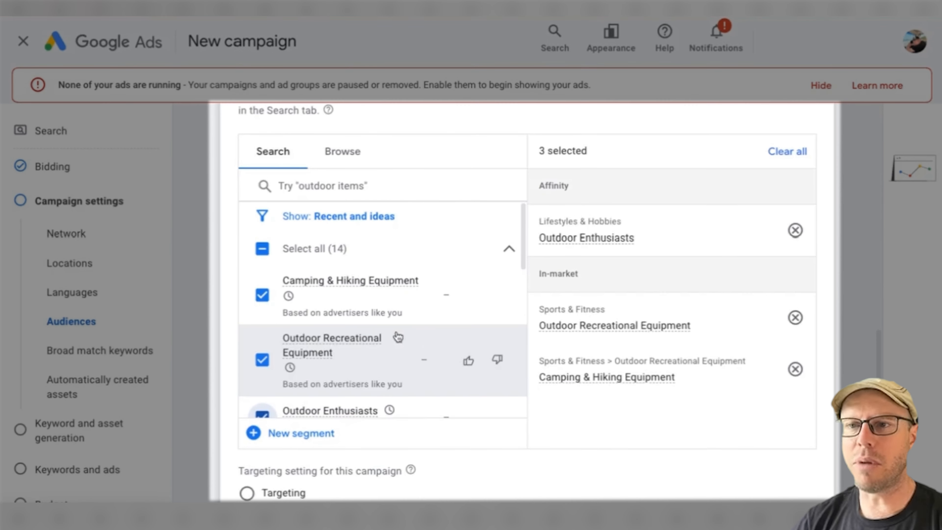
Review the selected audience segments and look over the segment categories available for browsing.
{"action": "scroll", "coordinate": [408, 337], "scroll_direction": "down", "scroll_amount": 2}
{"action": "scroll", "coordinate": [425, 337], "scroll_direction": "up", "scroll_amount": 7}
{"action": "scroll", "coordinate": [732, 334], "scroll_direction": "down", "scroll_amount": 1}
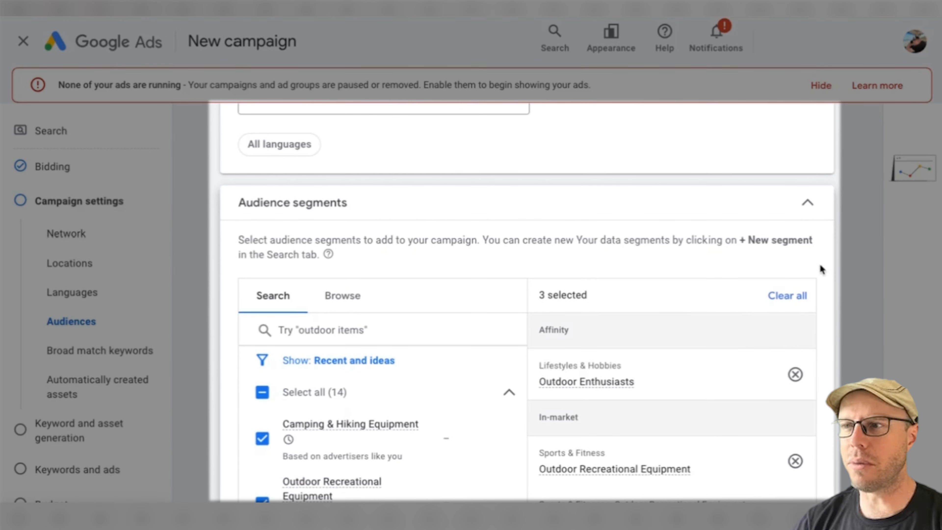
{"action": "scroll", "coordinate": [821, 270], "scroll_direction": "down", "scroll_amount": 5}
{"action": "scroll", "coordinate": [334, 226], "scroll_direction": "up", "scroll_amount": 5}
{"action": "left_click", "coordinate": [336, 223]}
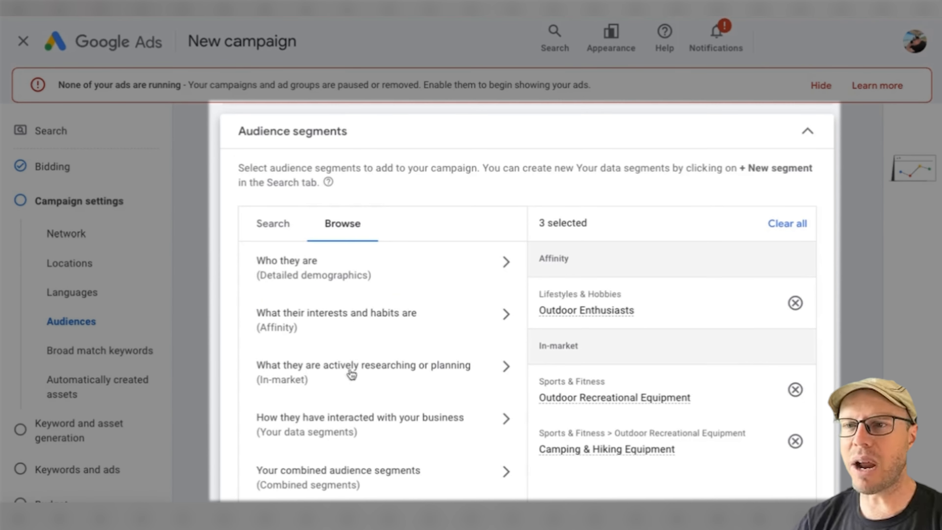
{"action": "scroll", "coordinate": [868, 345], "scroll_direction": "down", "scroll_amount": 2}
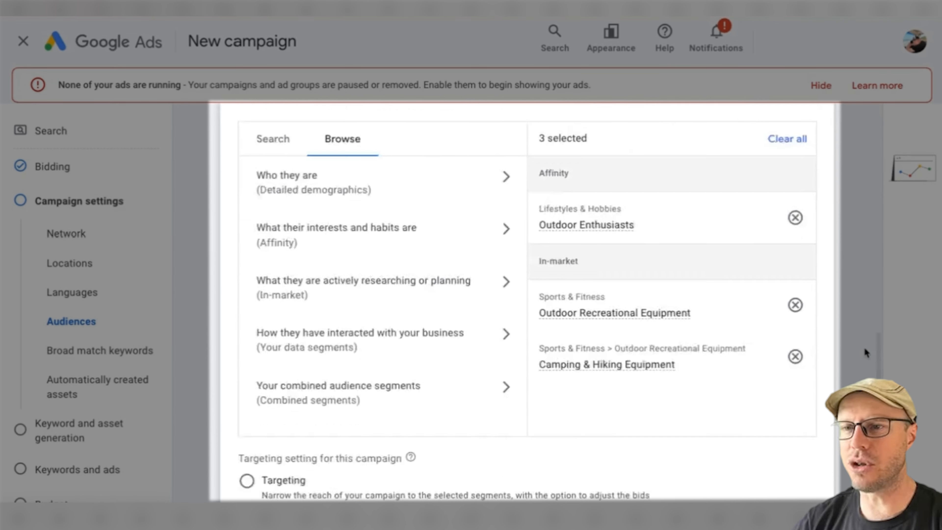
Keep the audience segments on Observation and switch broad match keywords off so the campaign uses keyword match types.
{"action": "scroll", "coordinate": [865, 352], "scroll_direction": "down", "scroll_amount": 4}
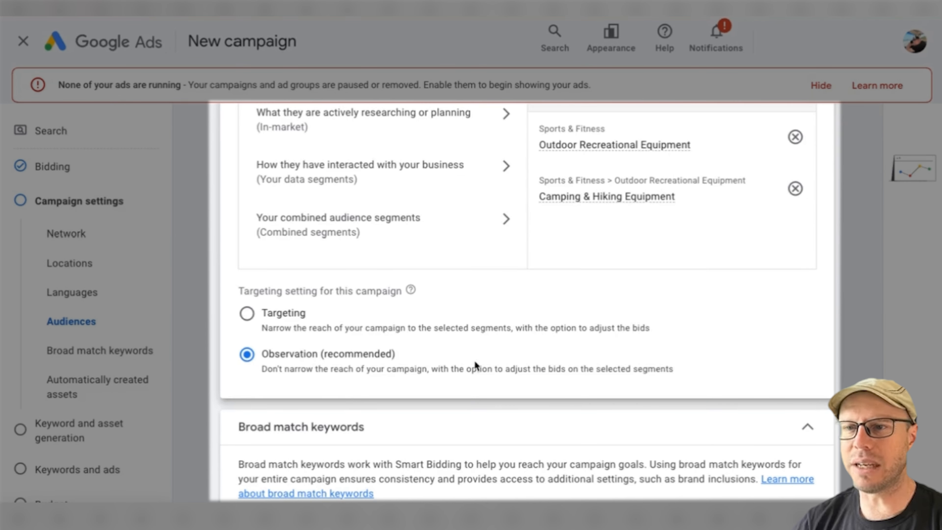
{"action": "scroll", "coordinate": [474, 364], "scroll_direction": "down", "scroll_amount": 2}
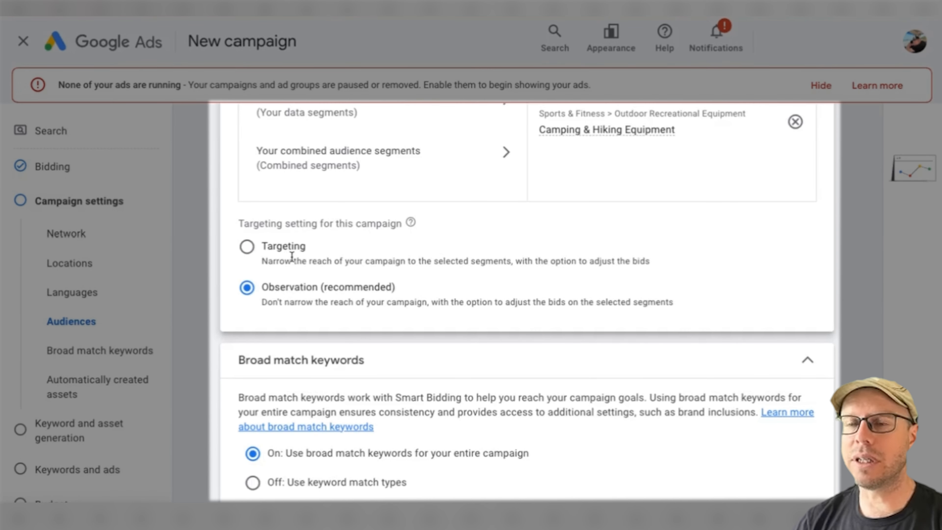
{"action": "scroll", "coordinate": [479, 255], "scroll_direction": "down", "scroll_amount": 5}
{"action": "scroll", "coordinate": [408, 252], "scroll_direction": "up", "scroll_amount": 1}
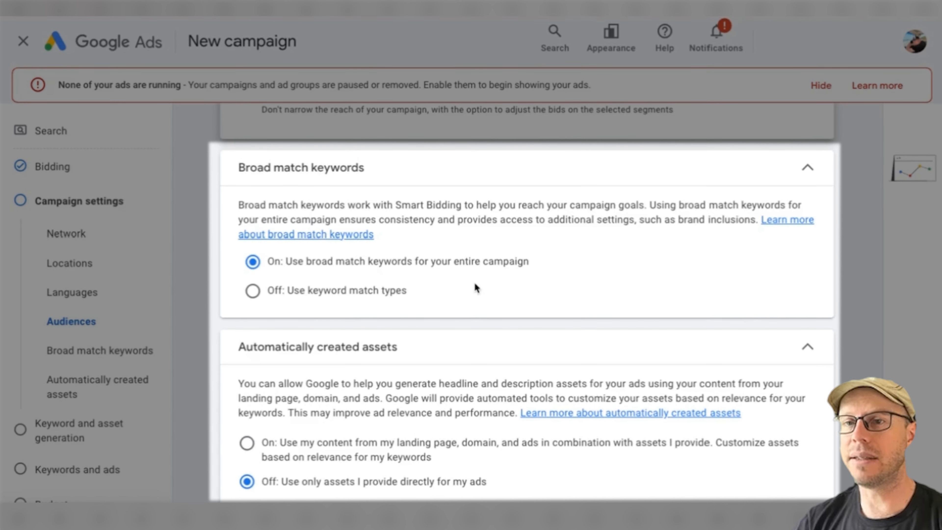
{"action": "left_click", "coordinate": [319, 293]}
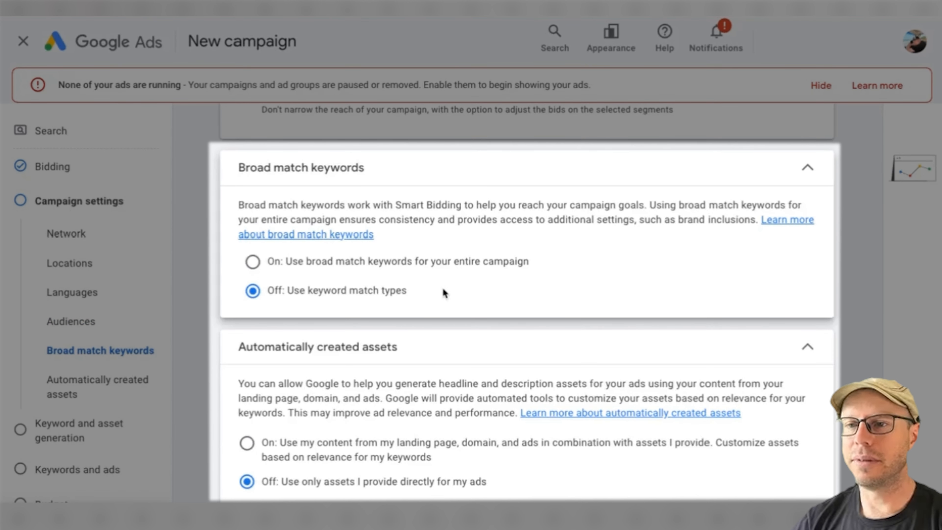
Check the additional campaign settings and brand exclusions, leave them unset, and skip keyword and asset generation.
{"action": "scroll", "coordinate": [500, 282], "scroll_direction": "down", "scroll_amount": 3}
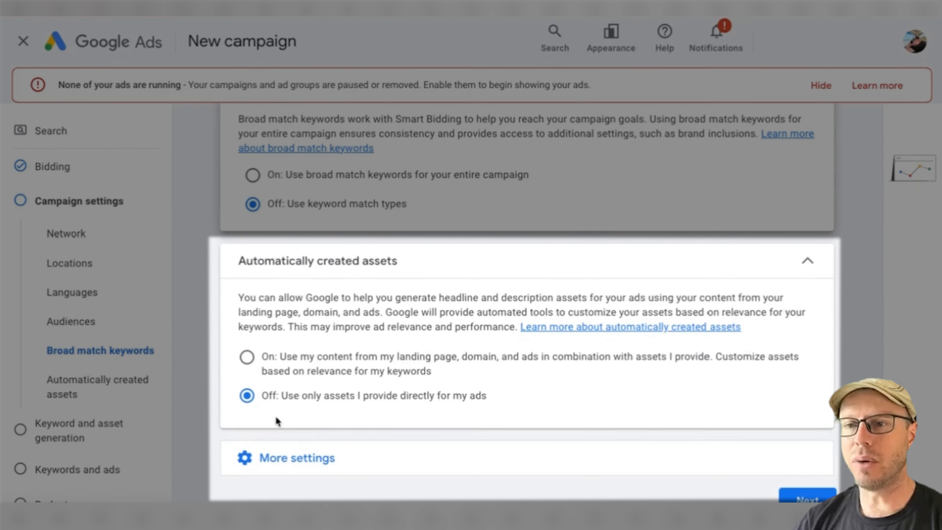
{"action": "left_click", "coordinate": [372, 458]}
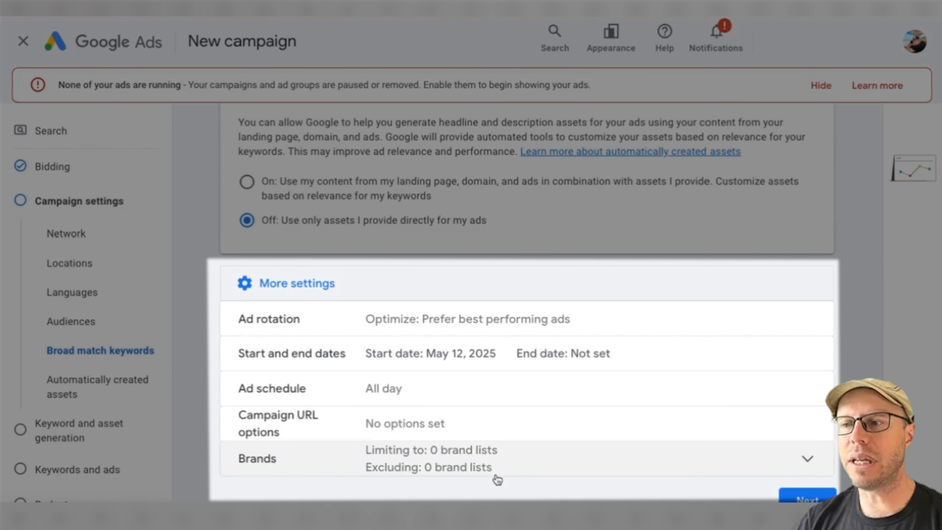
{"action": "left_click", "coordinate": [513, 471]}
{"action": "scroll", "coordinate": [582, 473], "scroll_direction": "down", "scroll_amount": 5}
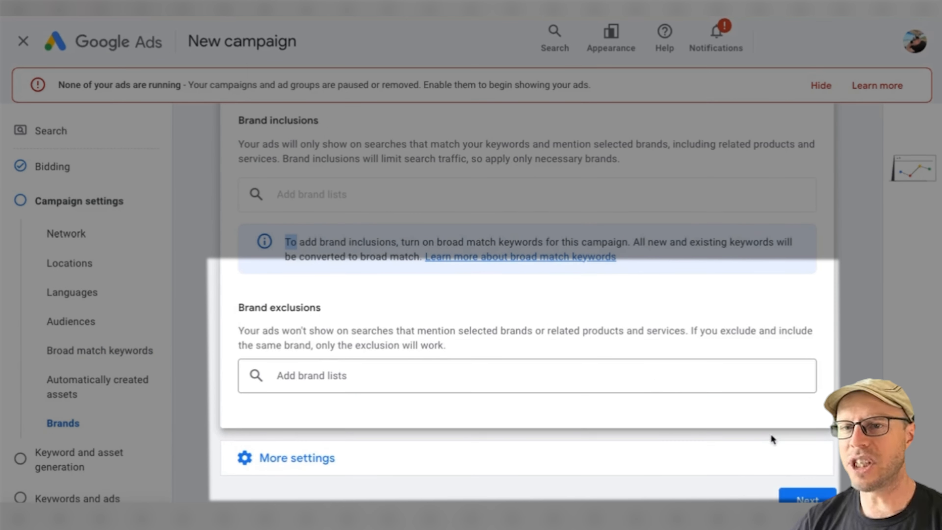
{"action": "left_click", "coordinate": [793, 495]}
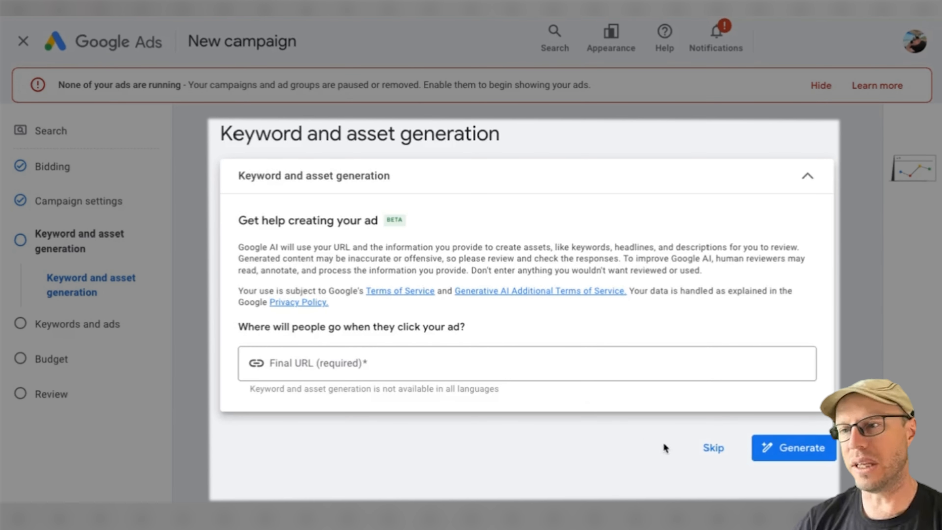
{"action": "left_click", "coordinate": [712, 448]}
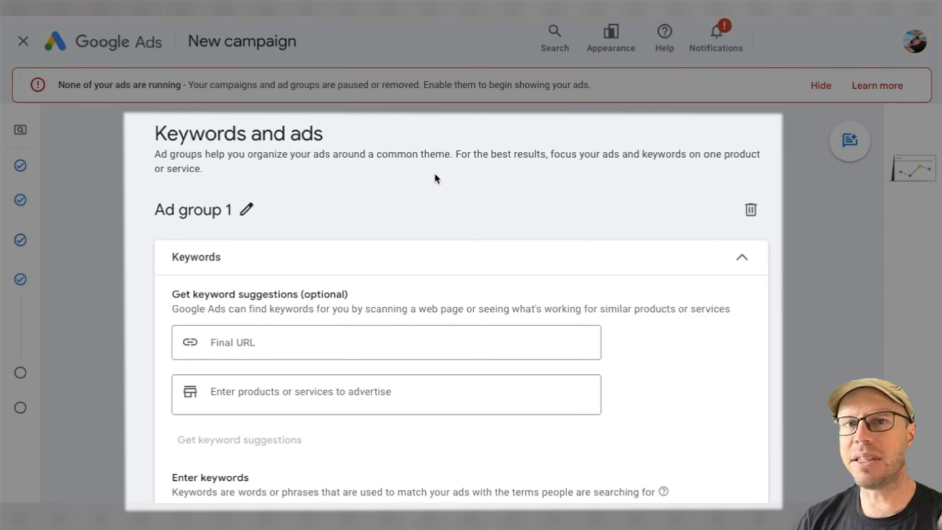
Look over the keyword fields, headlines, business logo, sitelinks and other assets offered for Ad group 1.
{"action": "scroll", "coordinate": [435, 175], "scroll_direction": "down", "scroll_amount": 3}
{"action": "scroll", "coordinate": [435, 175], "scroll_direction": "down", "scroll_amount": 10}
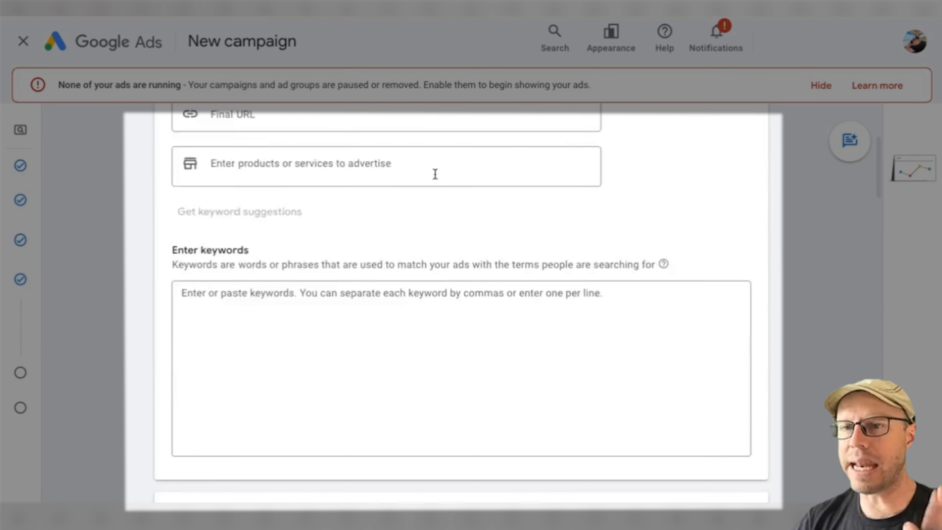
{"action": "scroll", "coordinate": [354, 277], "scroll_direction": "up", "scroll_amount": 9}
{"action": "scroll", "coordinate": [354, 278], "scroll_direction": "down", "scroll_amount": 10}
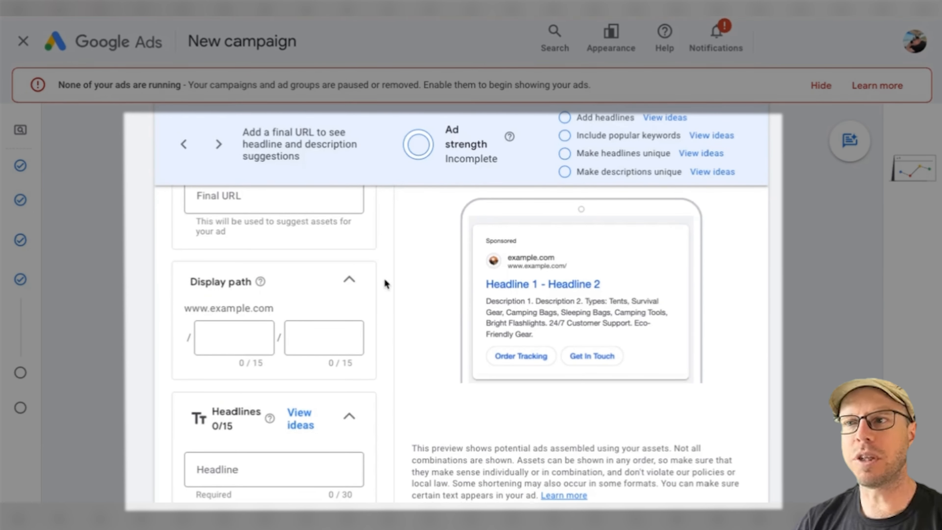
{"action": "scroll", "coordinate": [385, 280], "scroll_direction": "down", "scroll_amount": 4}
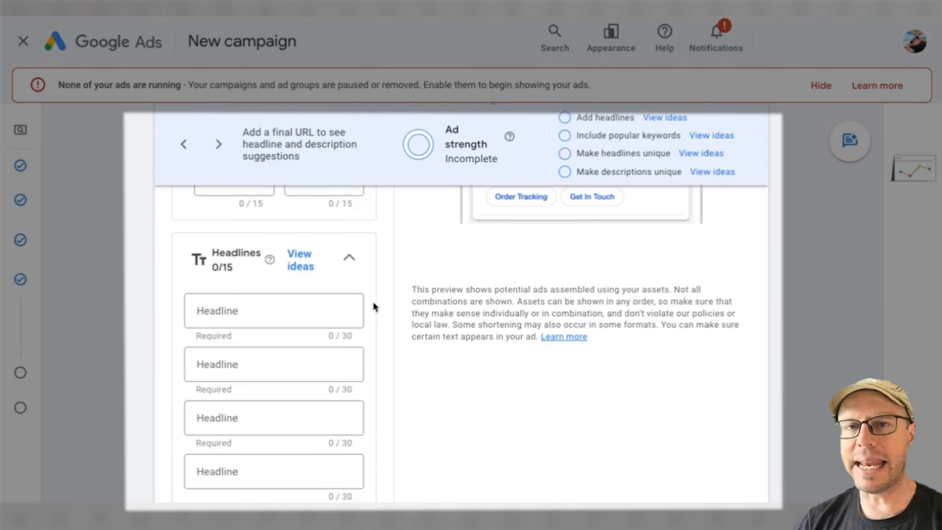
{"action": "scroll", "coordinate": [374, 304], "scroll_direction": "down", "scroll_amount": 15}
{"action": "scroll", "coordinate": [373, 302], "scroll_direction": "down", "scroll_amount": 3}
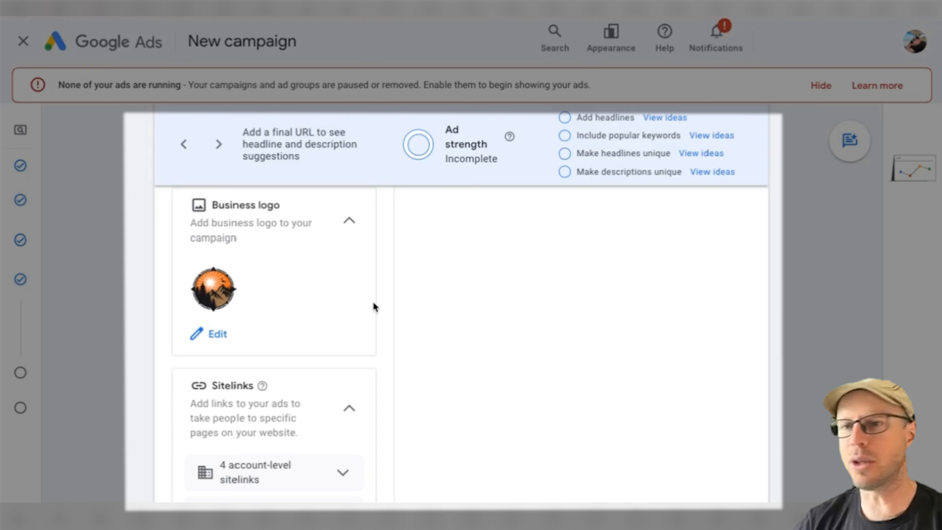
{"action": "scroll", "coordinate": [373, 301], "scroll_direction": "down", "scroll_amount": 8}
{"action": "scroll", "coordinate": [374, 305], "scroll_direction": "up", "scroll_amount": 10}
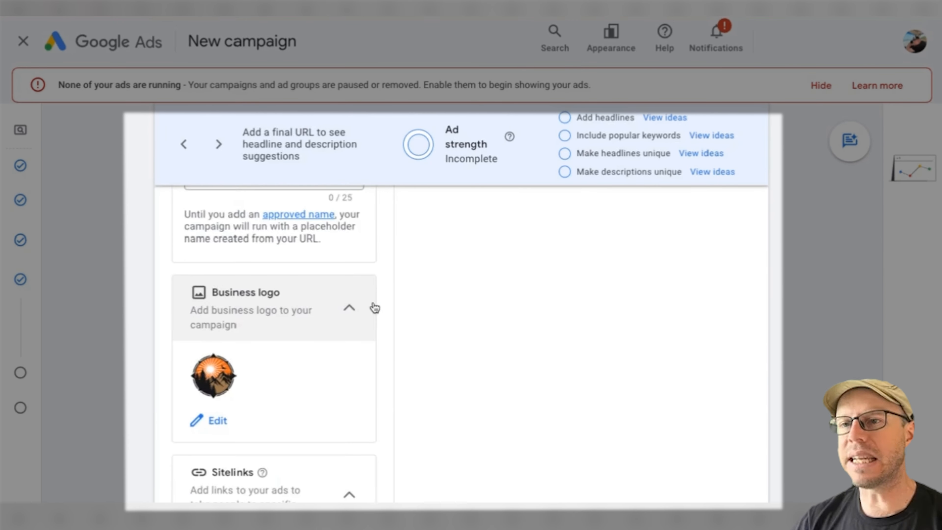
{"action": "scroll", "coordinate": [373, 307], "scroll_direction": "down", "scroll_amount": 10}
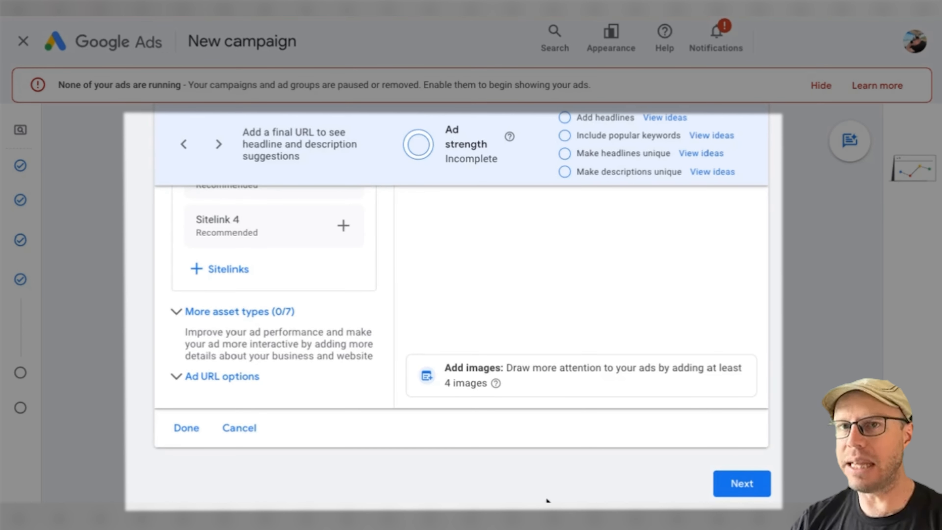
Remove Ad group 1 from the campaign and skip keyword and asset generation again.
{"action": "scroll", "coordinate": [547, 500], "scroll_direction": "up", "scroll_amount": 10}
{"action": "scroll", "coordinate": [547, 500], "scroll_direction": "up", "scroll_amount": 10}
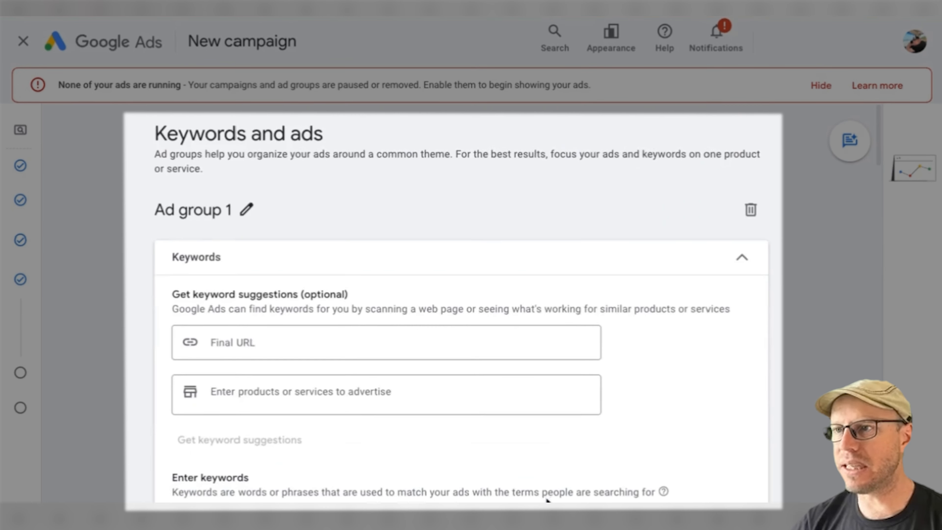
{"action": "left_click", "coordinate": [751, 210]}
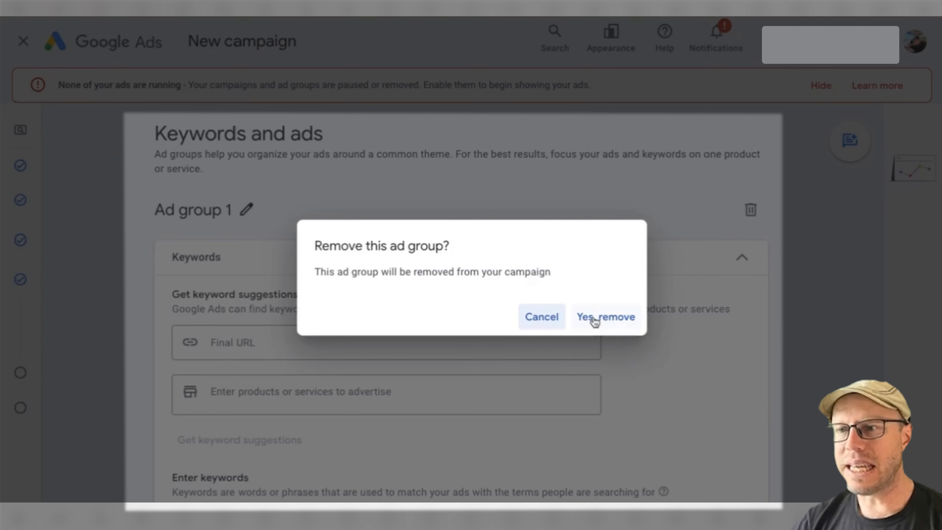
{"action": "left_click", "coordinate": [594, 319]}
{"action": "left_click", "coordinate": [461, 418]}
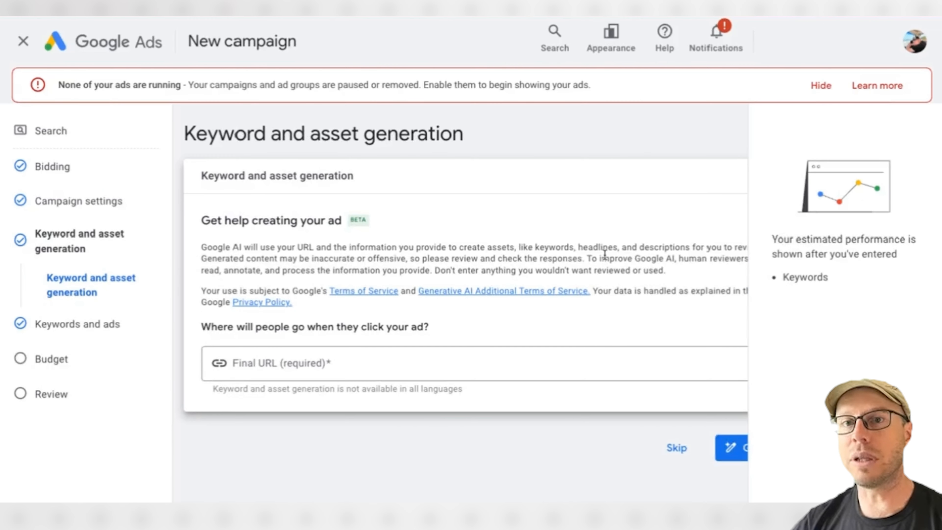
{"action": "left_click", "coordinate": [681, 448]}
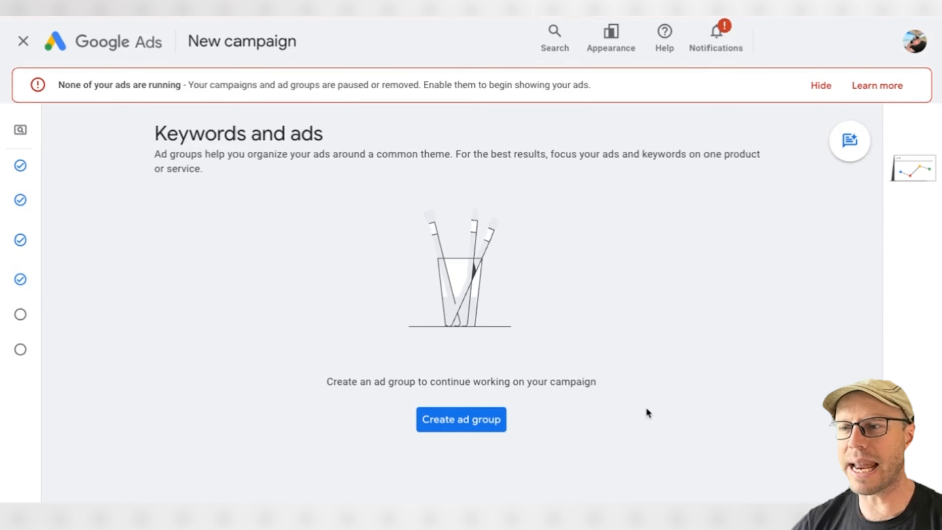
Use an average daily budget of $30.00 for the campaign and continue to the review.
{"action": "mouse_move", "coordinate": [34, 326]}
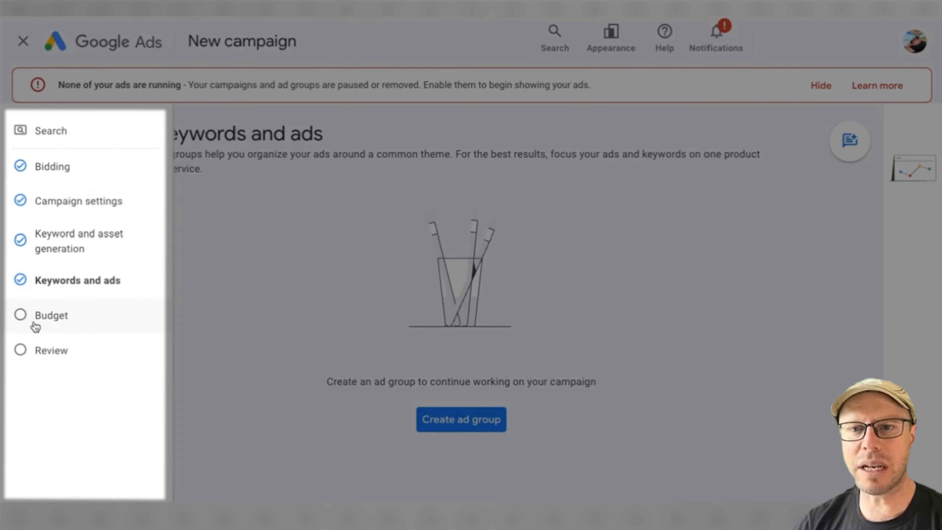
{"action": "left_click", "coordinate": [47, 319]}
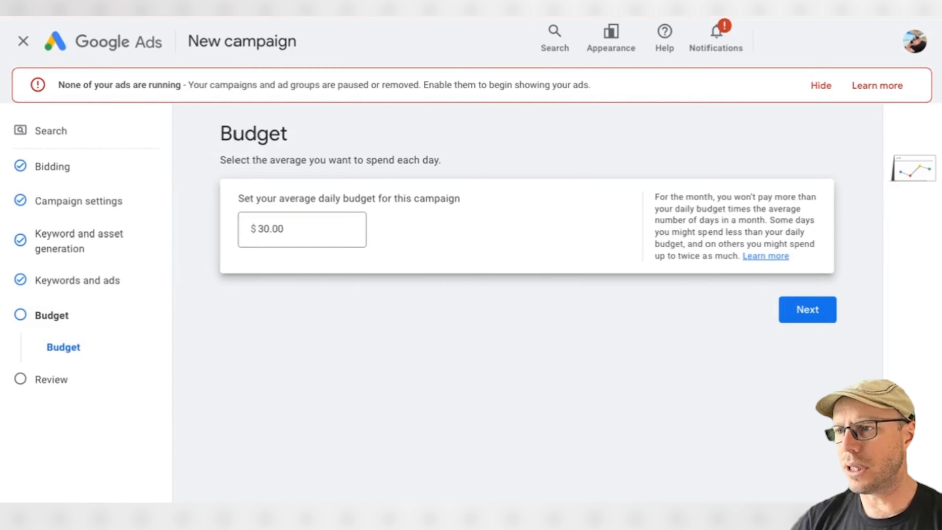
{"action": "left_click", "coordinate": [807, 310]}
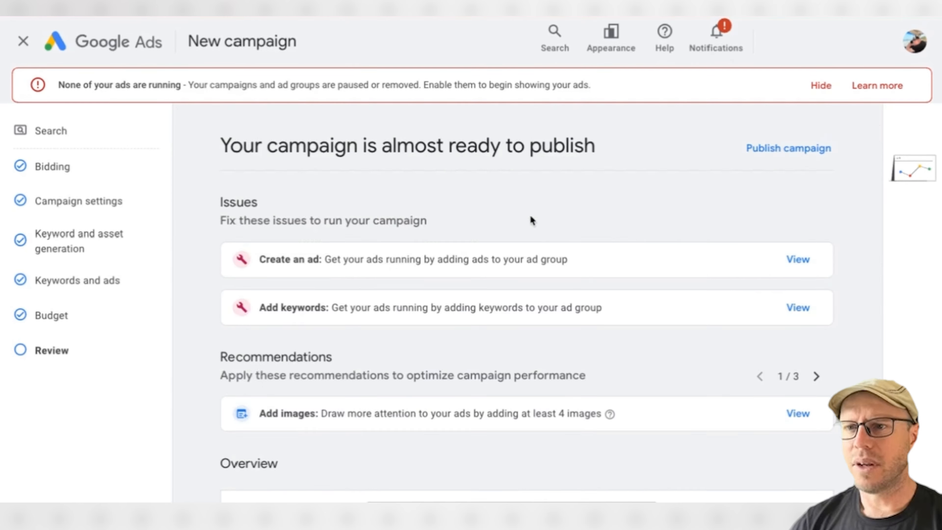
Review the campaign's name, bidding, settings and budget, and publish it without keywords or ads.
{"action": "scroll", "coordinate": [530, 219], "scroll_direction": "down", "scroll_amount": 1}
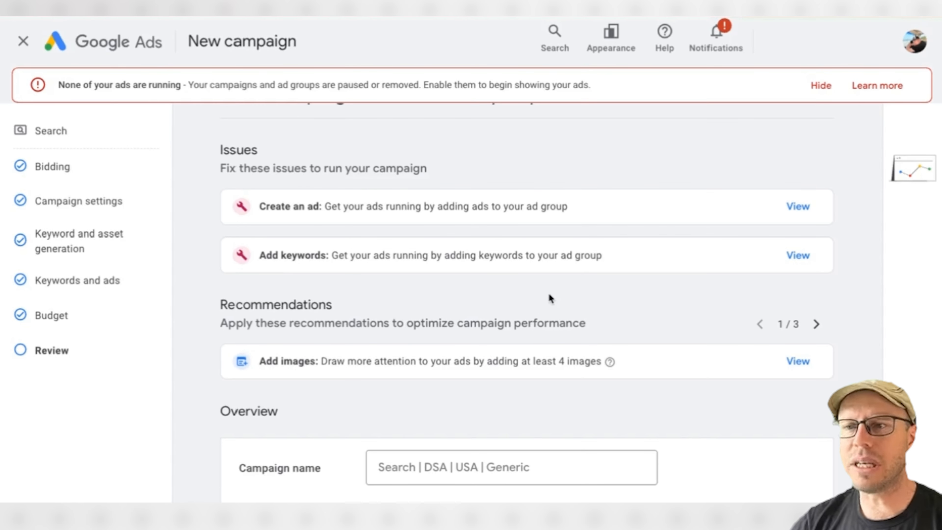
{"action": "scroll", "coordinate": [509, 276], "scroll_direction": "down", "scroll_amount": 5}
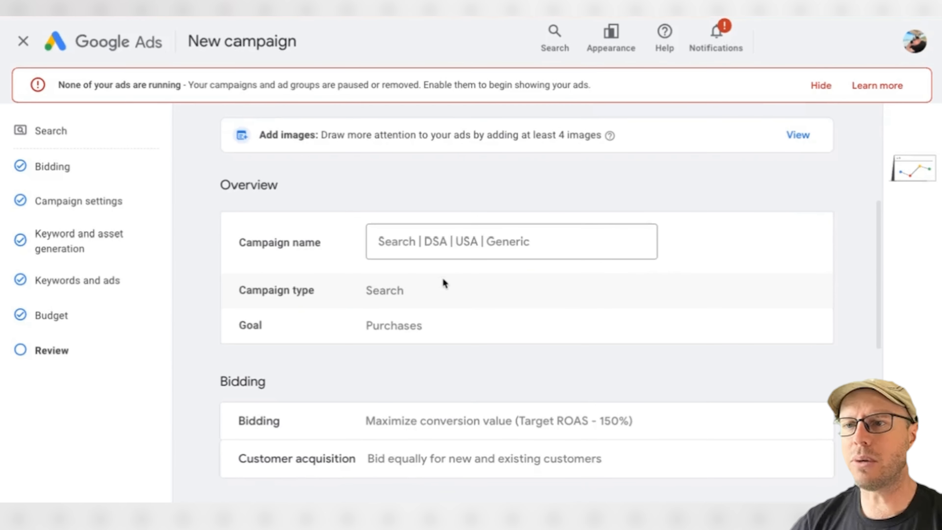
{"action": "scroll", "coordinate": [452, 356], "scroll_direction": "down", "scroll_amount": 9}
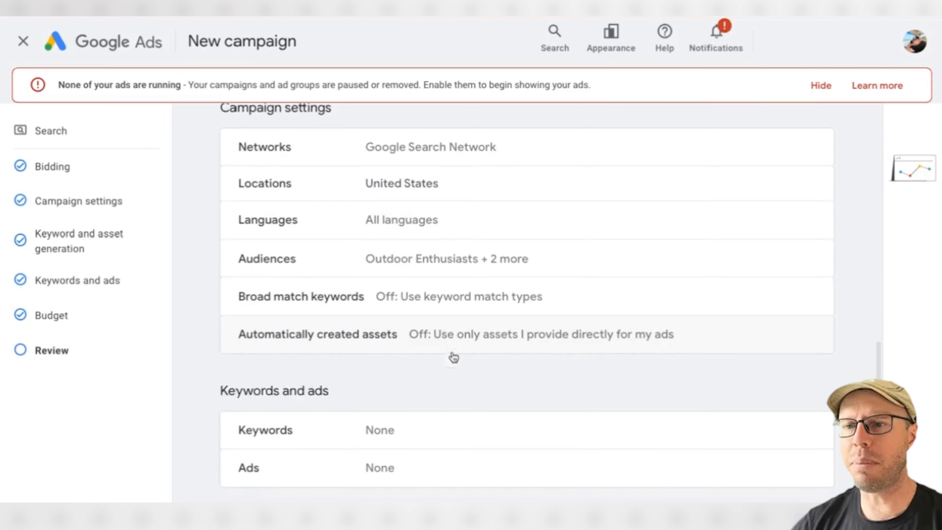
{"action": "scroll", "coordinate": [452, 357], "scroll_direction": "down", "scroll_amount": 2}
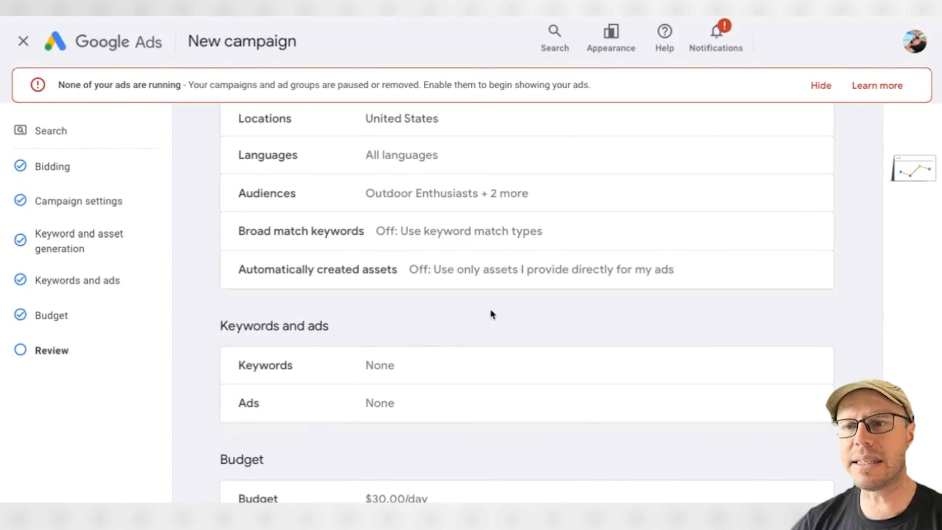
{"action": "scroll", "coordinate": [492, 315], "scroll_direction": "down", "scroll_amount": 2}
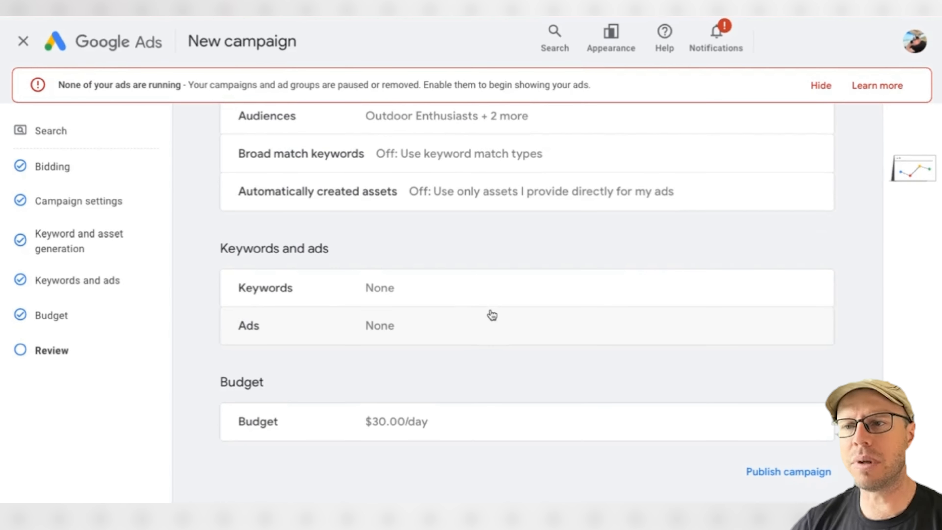
{"action": "left_click", "coordinate": [811, 474]}
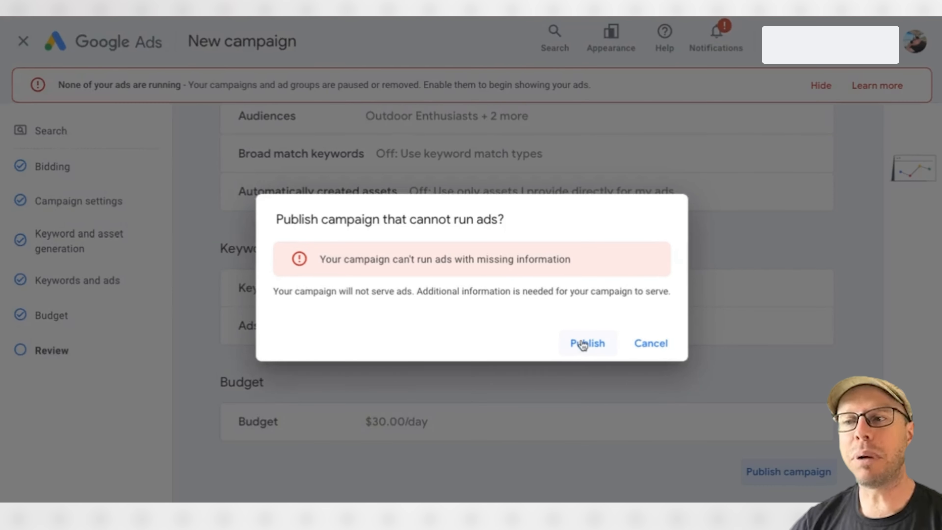
{"action": "left_click", "coordinate": [583, 345]}
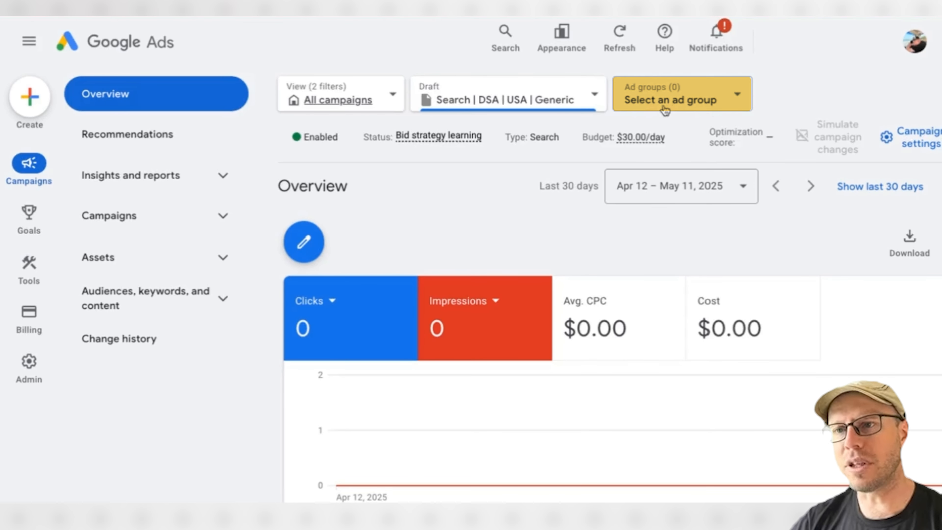
Start a new ad group of the Dynamic type in the published campaign and set its website to cheapcampinggear.net.
{"action": "left_click", "coordinate": [304, 243]}
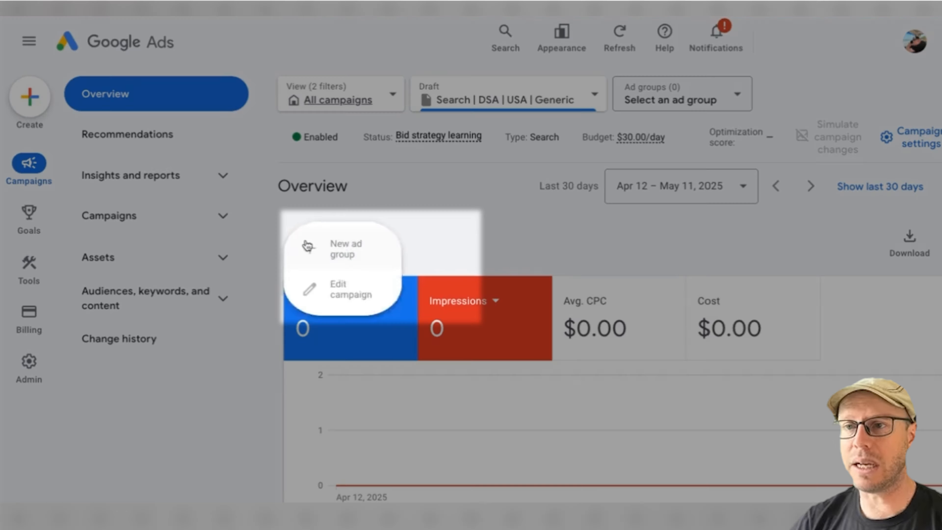
{"action": "left_click", "coordinate": [371, 259]}
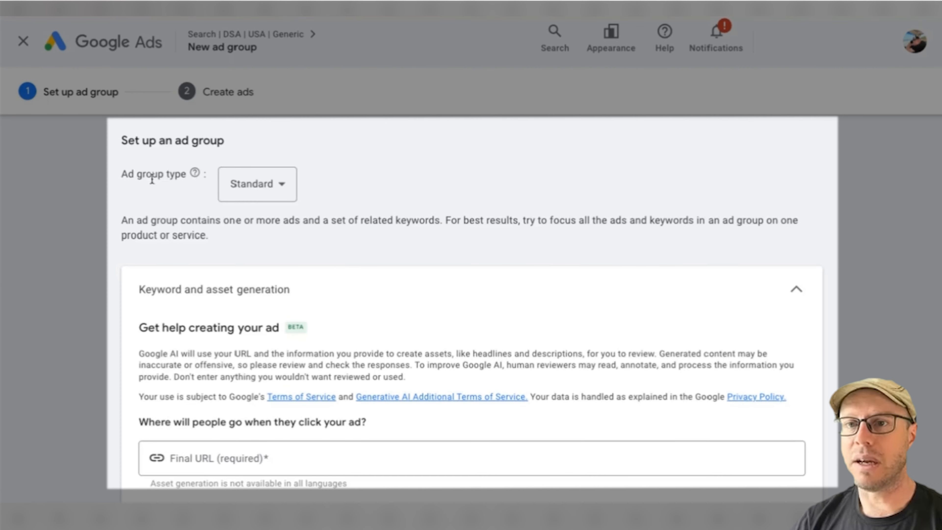
{"action": "left_click", "coordinate": [278, 188]}
{"action": "left_click", "coordinate": [254, 225]}
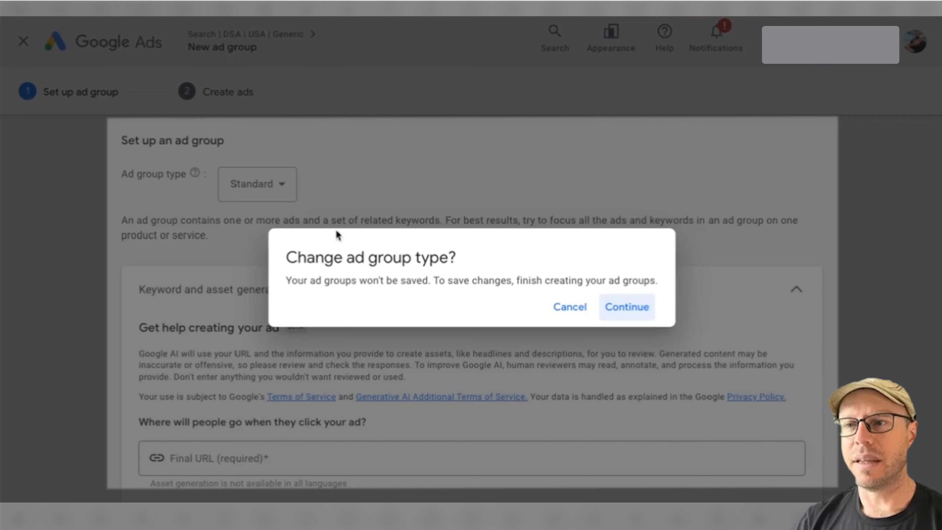
{"action": "left_click", "coordinate": [627, 302]}
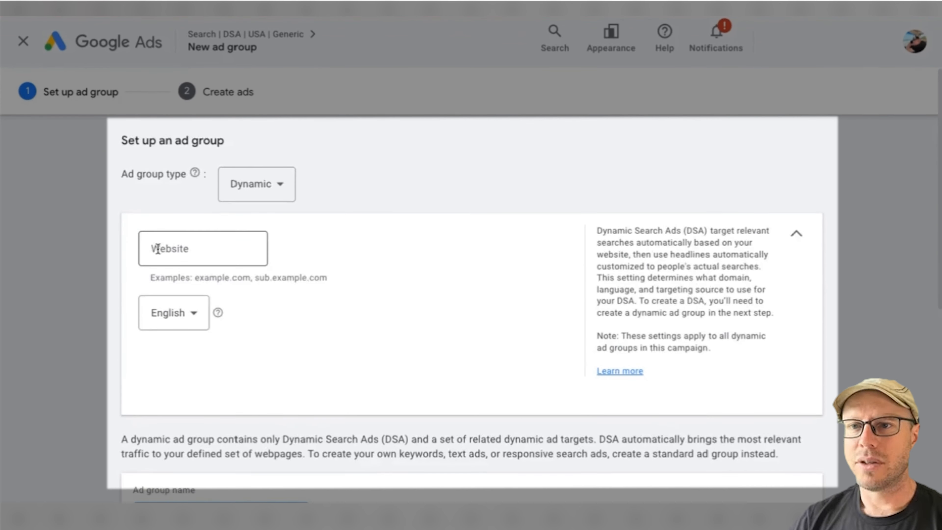
{"action": "left_click", "coordinate": [181, 262]}
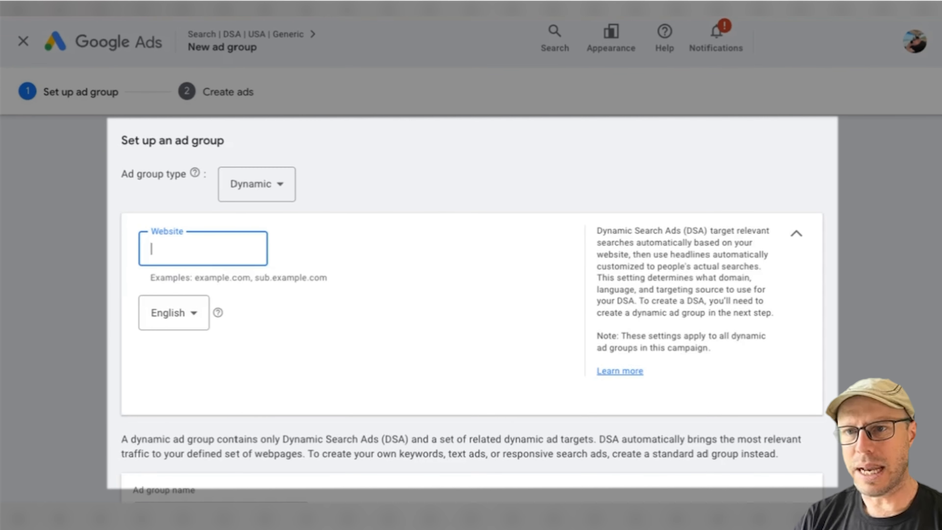
{"action": "type", "text": "cheapcampinggear.net"}
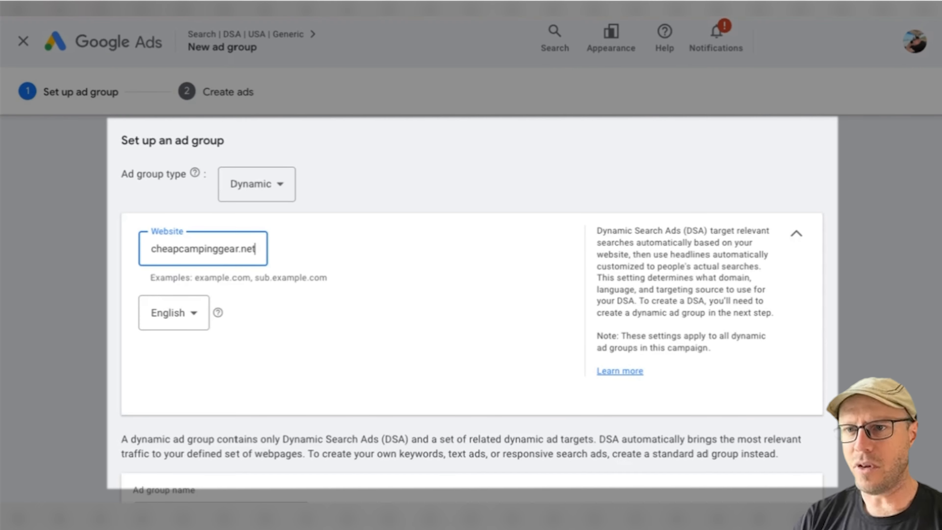
Name the dynamic ad group DSA | Generic.
{"action": "left_click", "coordinate": [224, 339]}
{"action": "scroll", "coordinate": [390, 334], "scroll_direction": "down", "scroll_amount": 5}
{"action": "left_click", "coordinate": [216, 277]}
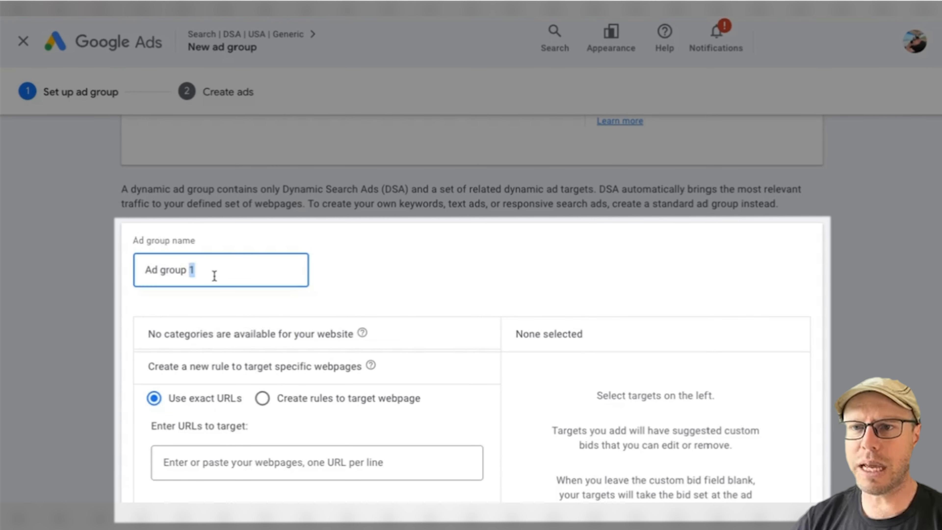
{"action": "key", "text": "ctrl+a"}
{"action": "type", "text": "DSA | Generic"}
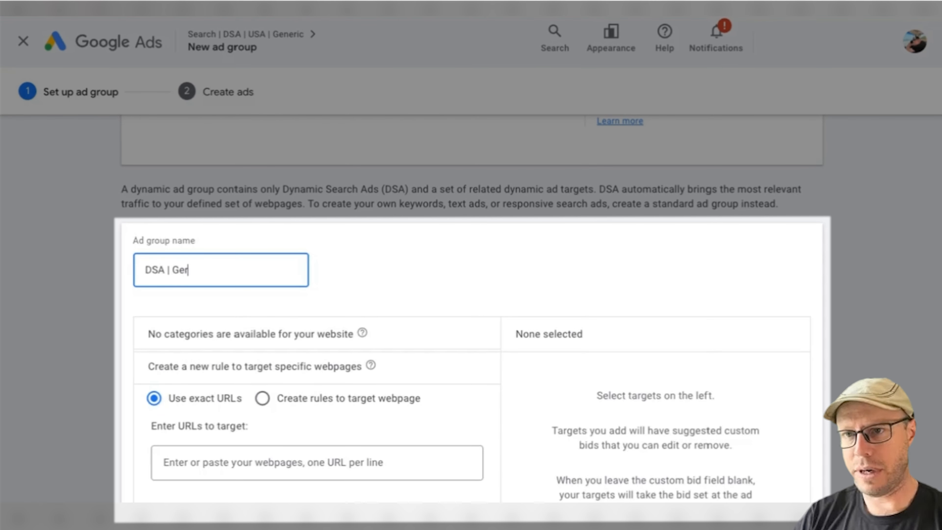
{"action": "left_click", "coordinate": [116, 295]}
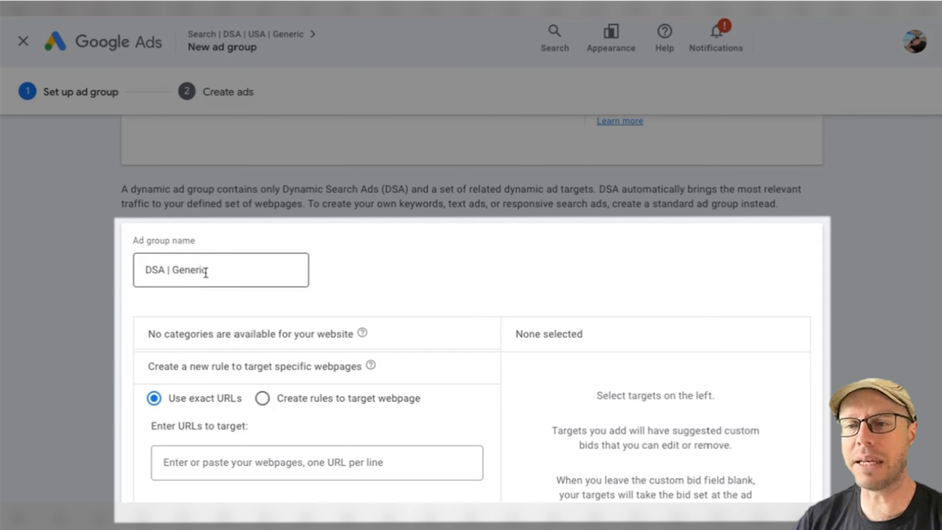
Create a webpage targeting rule whose first condition is that page content contains tent.
{"action": "scroll", "coordinate": [296, 256], "scroll_direction": "down", "scroll_amount": 3}
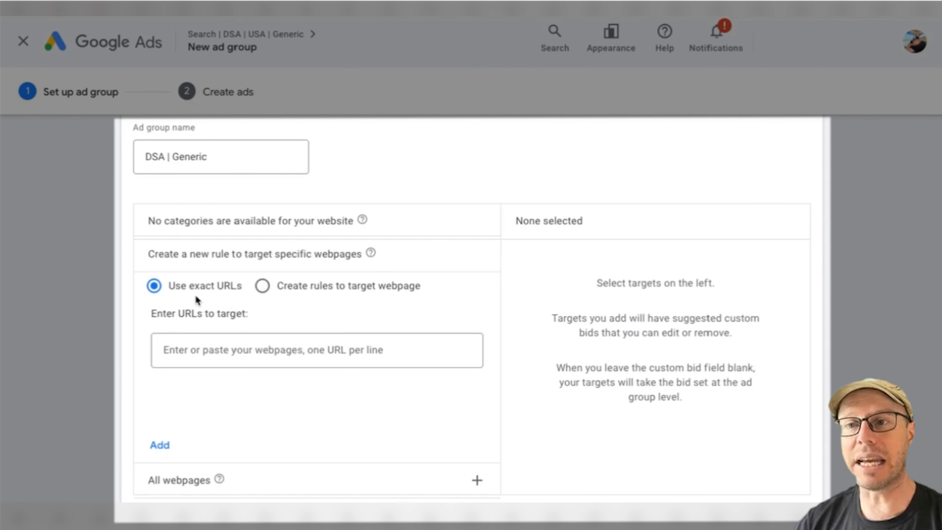
{"action": "left_click", "coordinate": [263, 287]}
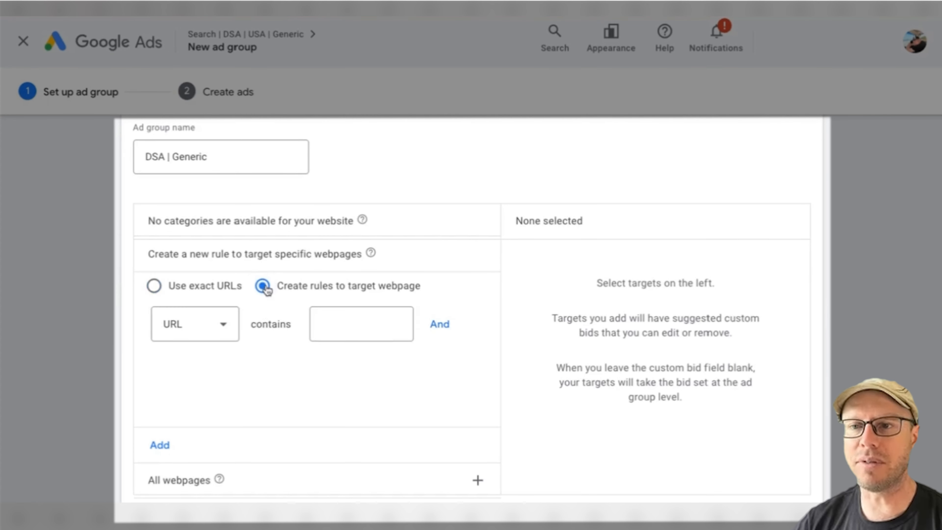
{"action": "left_click", "coordinate": [226, 330]}
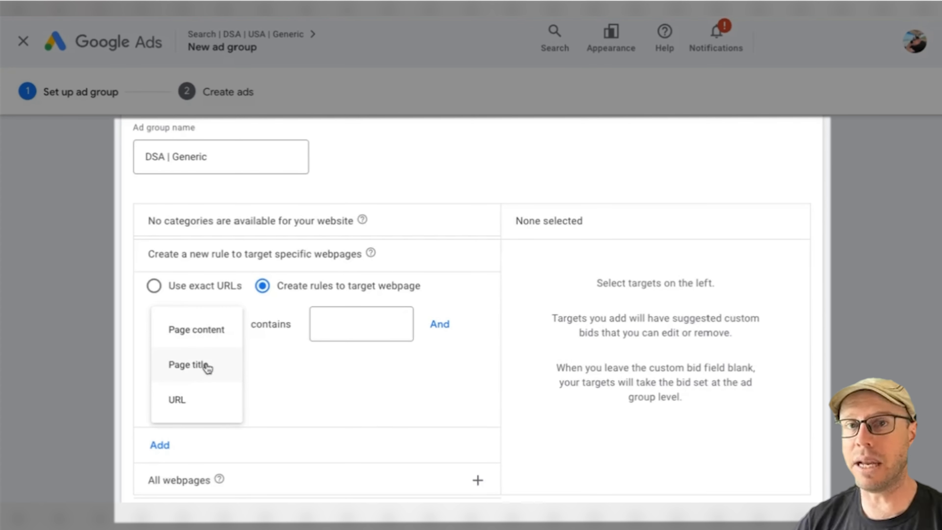
{"action": "left_click", "coordinate": [207, 334]}
{"action": "left_click", "coordinate": [347, 336]}
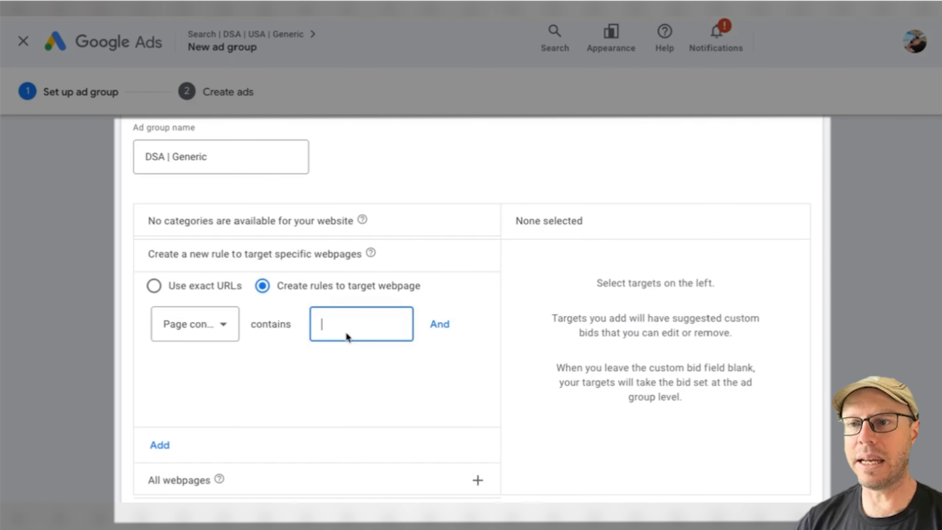
{"action": "type", "text": "te"}
{"action": "type", "text": "nt"}
Extend the rule with a second condition, page content contains tents, and add it to the dynamic ad targets.
{"action": "left_click", "coordinate": [440, 324]}
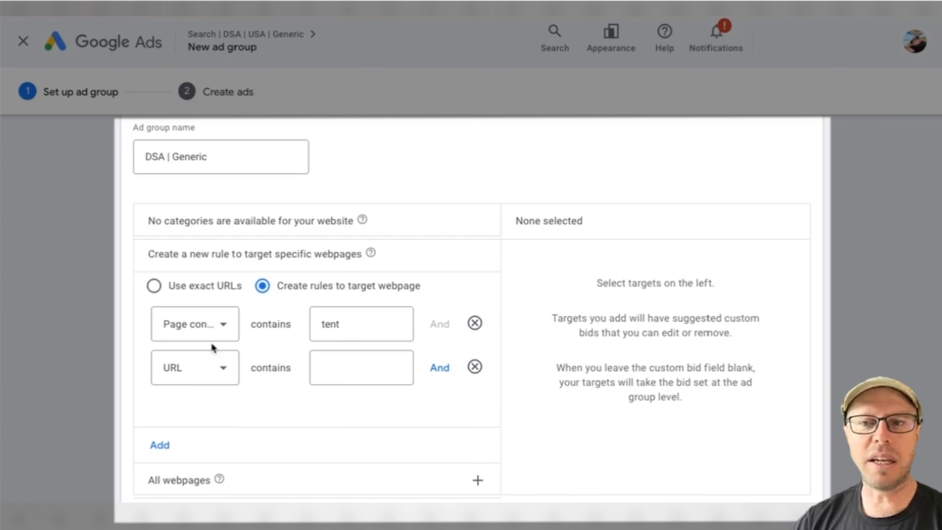
{"action": "left_click", "coordinate": [217, 366]}
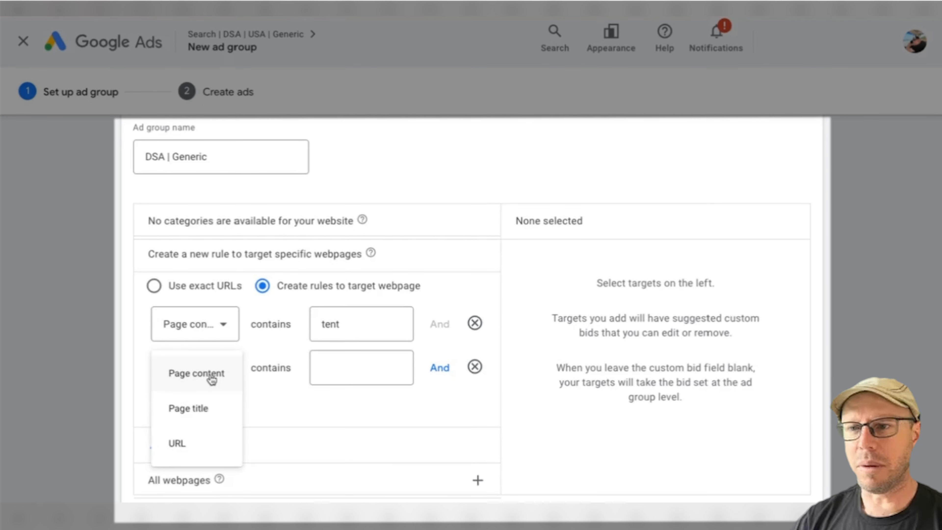
{"action": "left_click", "coordinate": [212, 379]}
{"action": "left_click", "coordinate": [349, 368]}
{"action": "type", "text": "tents"}
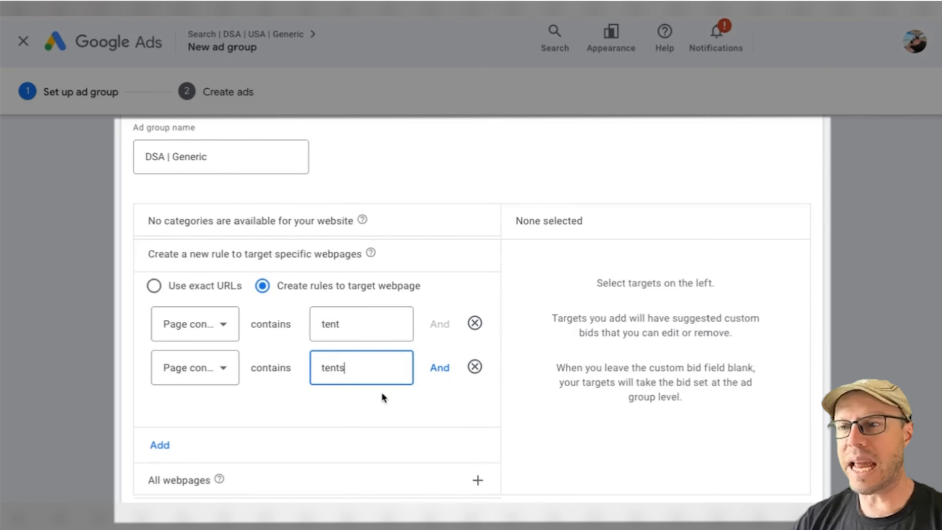
{"action": "left_click", "coordinate": [351, 403]}
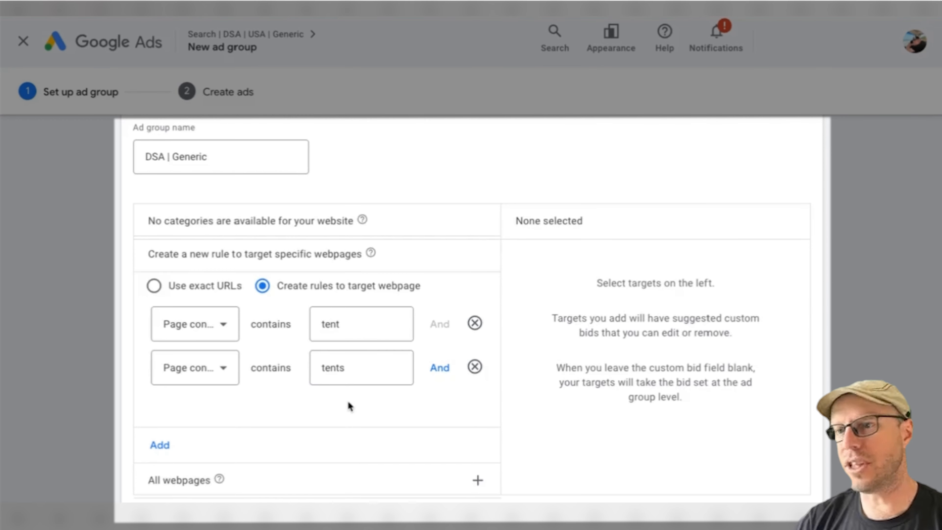
{"action": "scroll", "coordinate": [347, 400], "scroll_direction": "down", "scroll_amount": 2}
{"action": "left_click", "coordinate": [160, 359]}
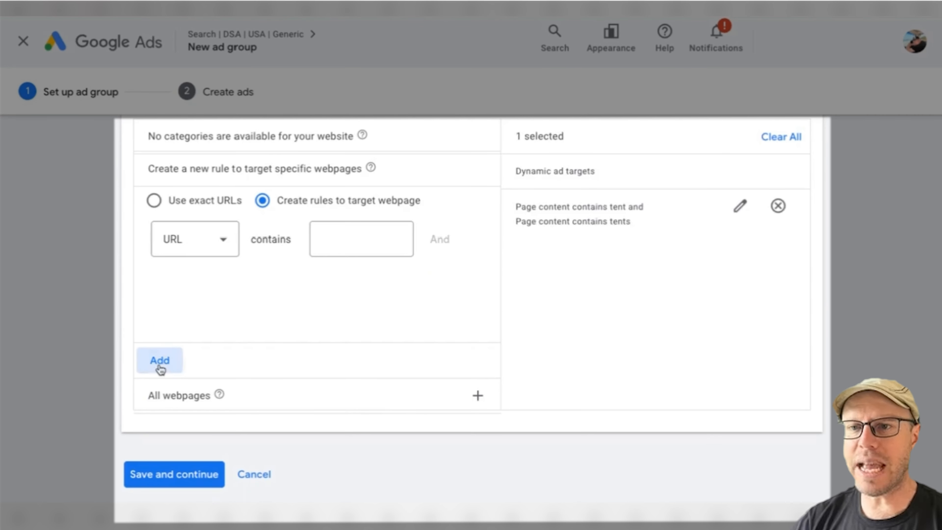
{"action": "scroll", "coordinate": [305, 346], "scroll_direction": "up", "scroll_amount": 1}
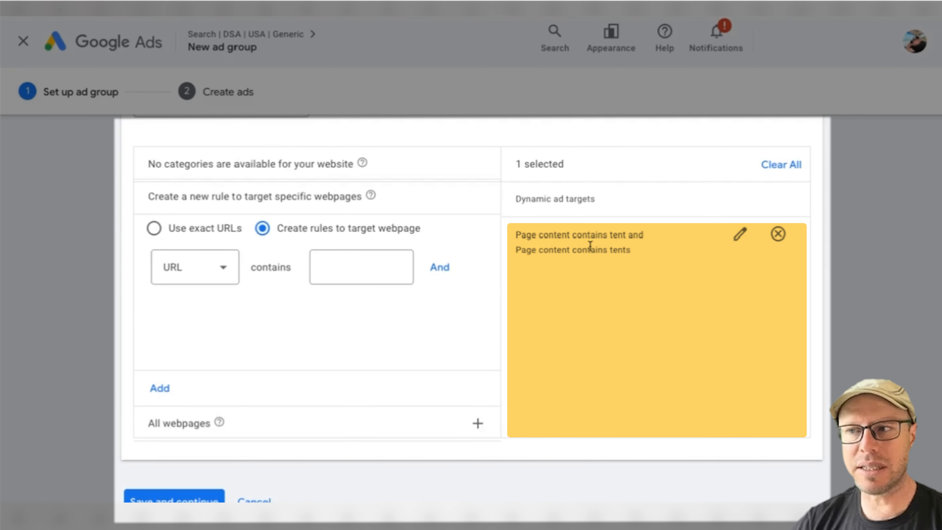
Target all webpages of the website, remove the tent rule from the dynamic ad targets, and continue to ad creation.
{"action": "left_click", "coordinate": [154, 228]}
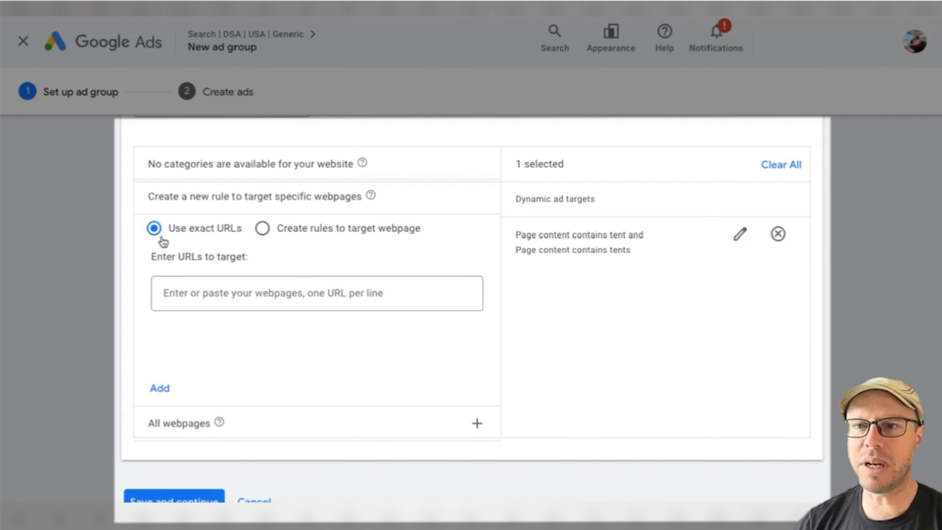
{"action": "left_click", "coordinate": [286, 291]}
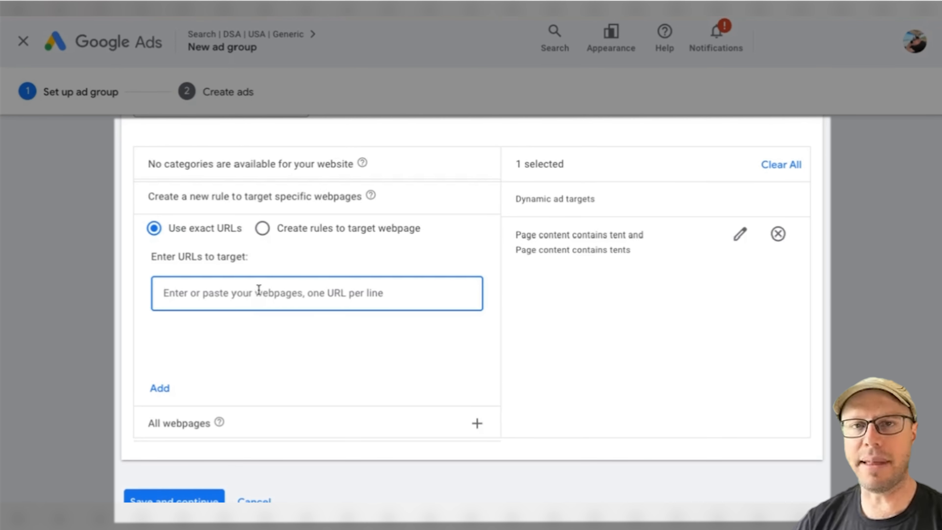
{"action": "left_click", "coordinate": [477, 423]}
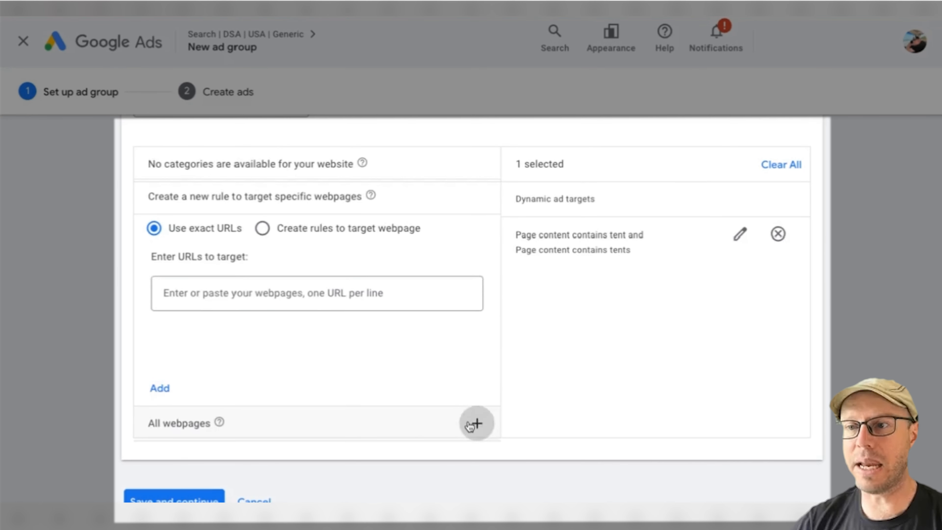
{"action": "left_click", "coordinate": [154, 267]}
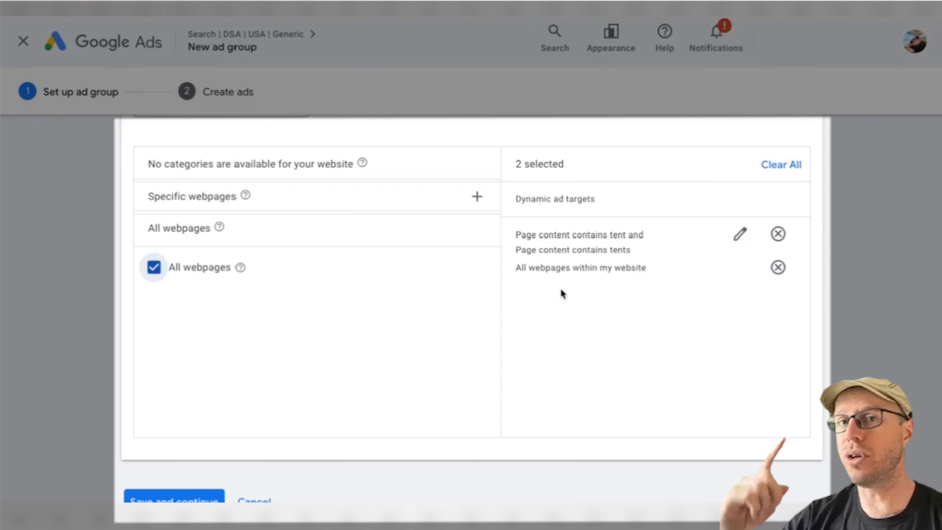
{"action": "left_click", "coordinate": [778, 234]}
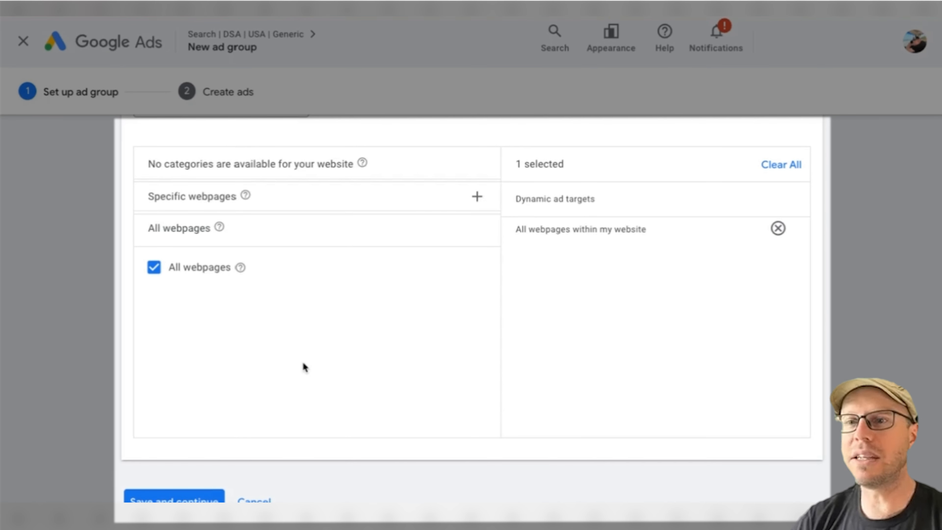
{"action": "left_click", "coordinate": [185, 496]}
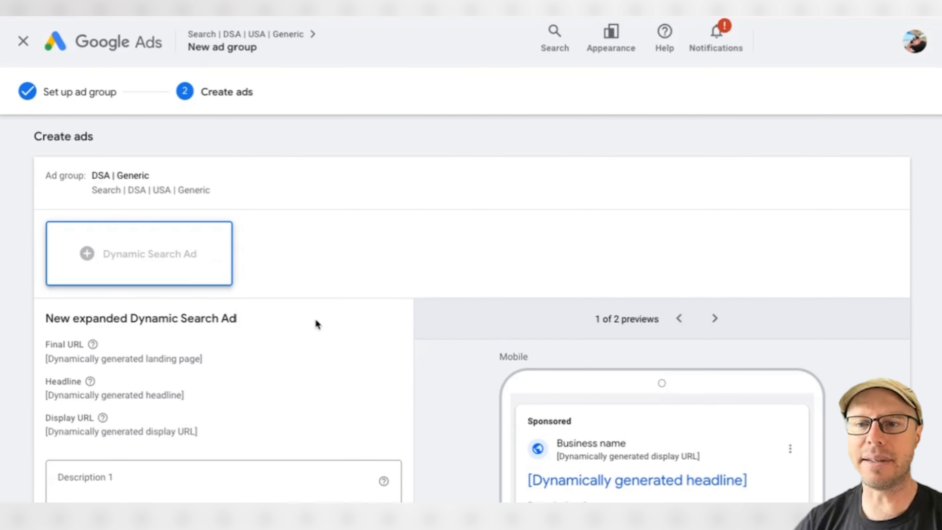
Examine how the final URL, headline and display URL are supplied in the new expanded Dynamic Search Ad.
{"action": "scroll", "coordinate": [315, 317], "scroll_direction": "down", "scroll_amount": 2}
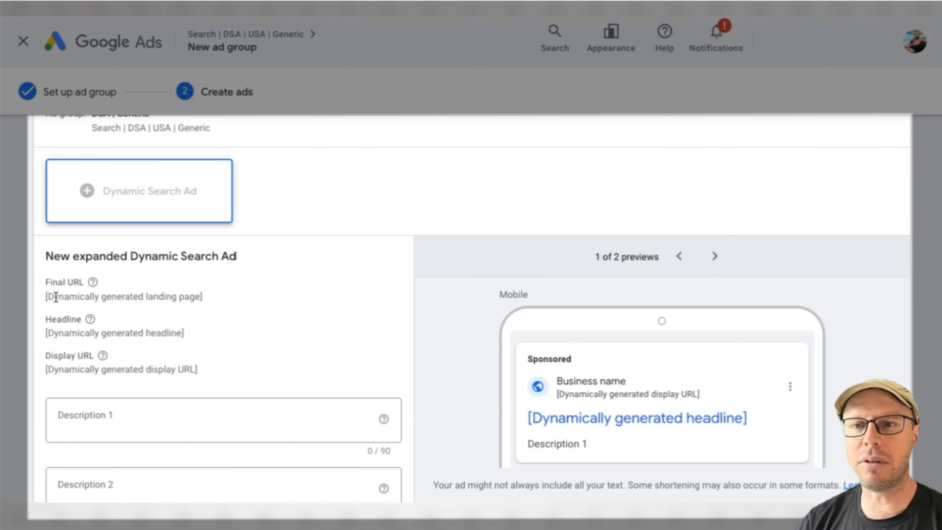
{"action": "left_click_drag", "start_coordinate": [56, 296], "coordinate": [252, 307]}
{"action": "left_click", "coordinate": [254, 308]}
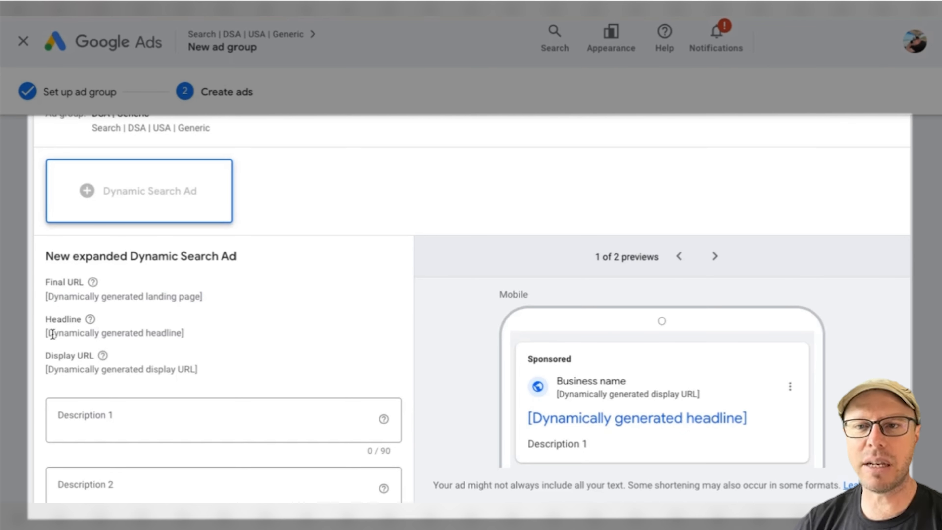
{"action": "left_click_drag", "start_coordinate": [52, 334], "coordinate": [245, 338]}
{"action": "left_click", "coordinate": [245, 339]}
{"action": "left_click_drag", "start_coordinate": [53, 370], "coordinate": [249, 374]}
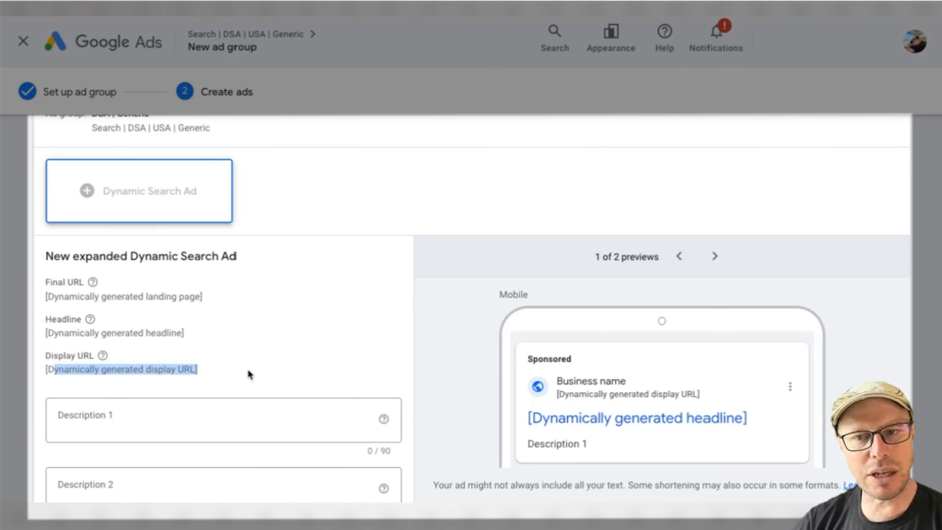
Fill in both ad descriptions, covering durable camping tents, sleeping bags and backpacks at unbeatable prices, and fast delivery with free shipping over $50.
{"action": "scroll", "coordinate": [275, 301], "scroll_direction": "down", "scroll_amount": 3}
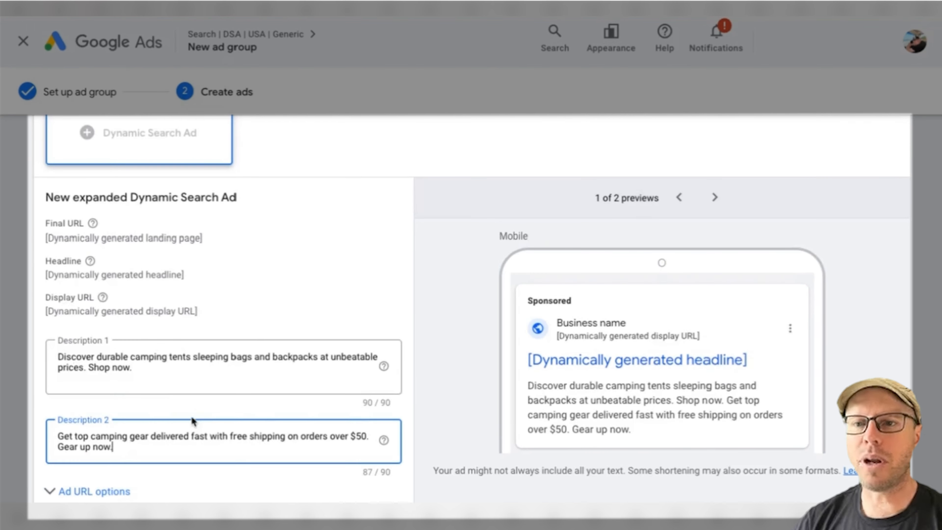
{"action": "scroll", "coordinate": [195, 422], "scroll_direction": "down", "scroll_amount": 1}
{"action": "scroll", "coordinate": [206, 362], "scroll_direction": "down", "scroll_amount": 2}
Look over the ad's URL options, leave them empty, and save the ad to the DSA | Generic ad group.
{"action": "left_click", "coordinate": [108, 383]}
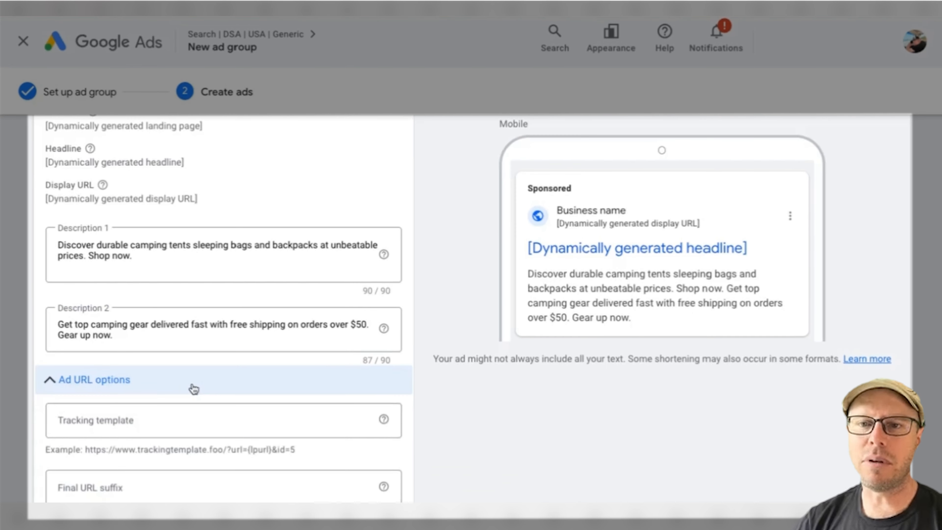
{"action": "scroll", "coordinate": [192, 388], "scroll_direction": "down", "scroll_amount": 1}
{"action": "scroll", "coordinate": [192, 383], "scroll_direction": "down", "scroll_amount": 3}
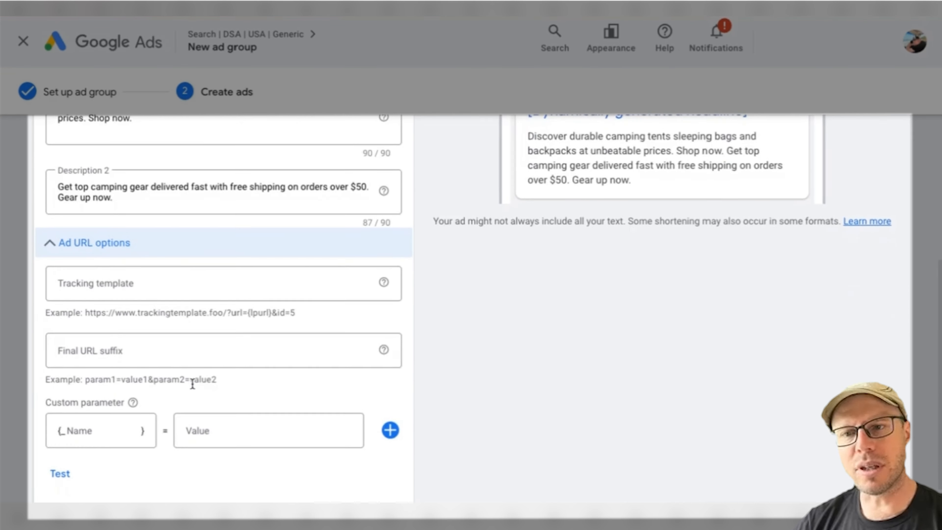
{"action": "scroll", "coordinate": [191, 382], "scroll_direction": "up", "scroll_amount": 1}
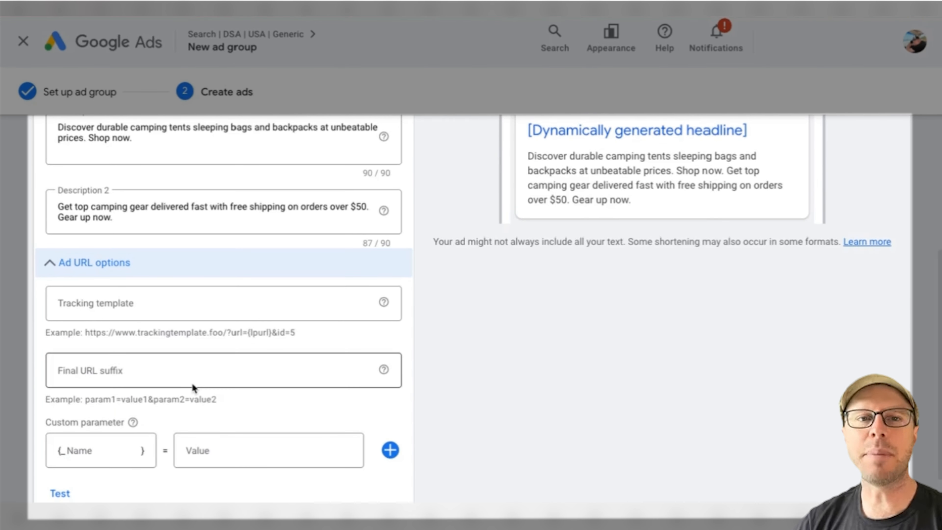
{"action": "left_click", "coordinate": [52, 263]}
{"action": "left_click", "coordinate": [70, 426]}
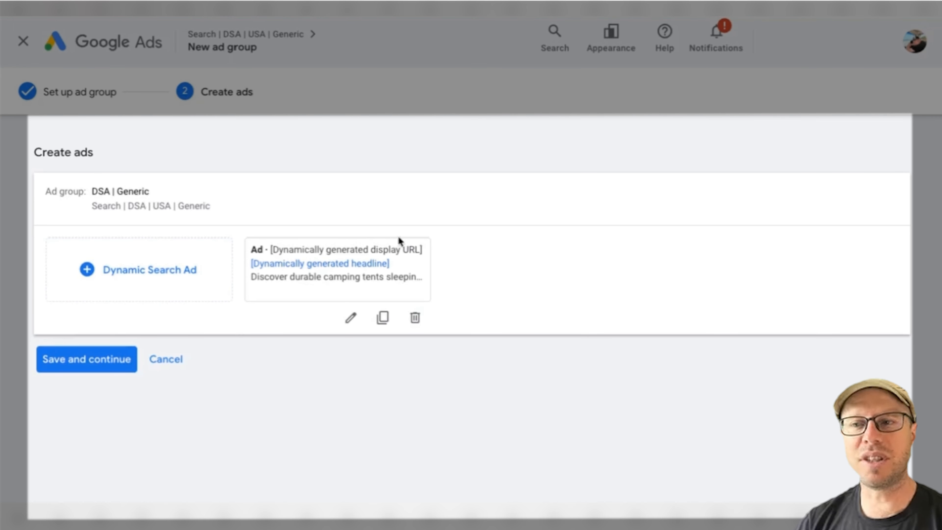
{"action": "left_click", "coordinate": [70, 371]}
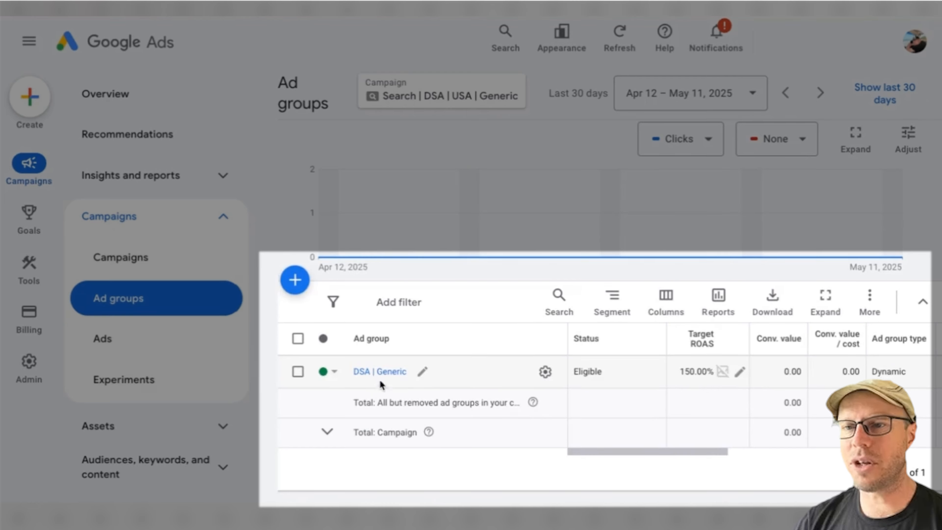
Open the DSA | Generic ad group and view its dynamic ad targets.
{"action": "left_click", "coordinate": [150, 346]}
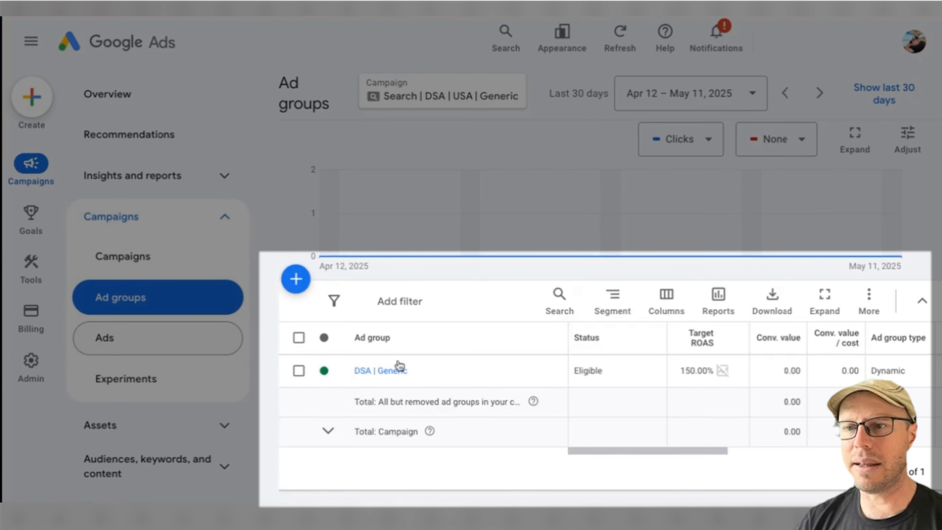
{"action": "scroll", "coordinate": [415, 376], "scroll_direction": "down", "scroll_amount": 3}
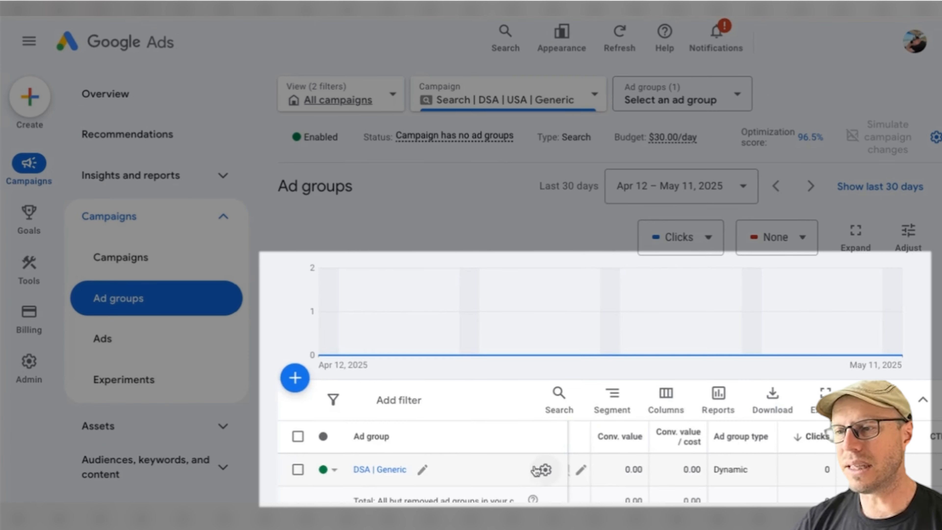
{"action": "scroll", "coordinate": [733, 473], "scroll_direction": "down", "scroll_amount": 1}
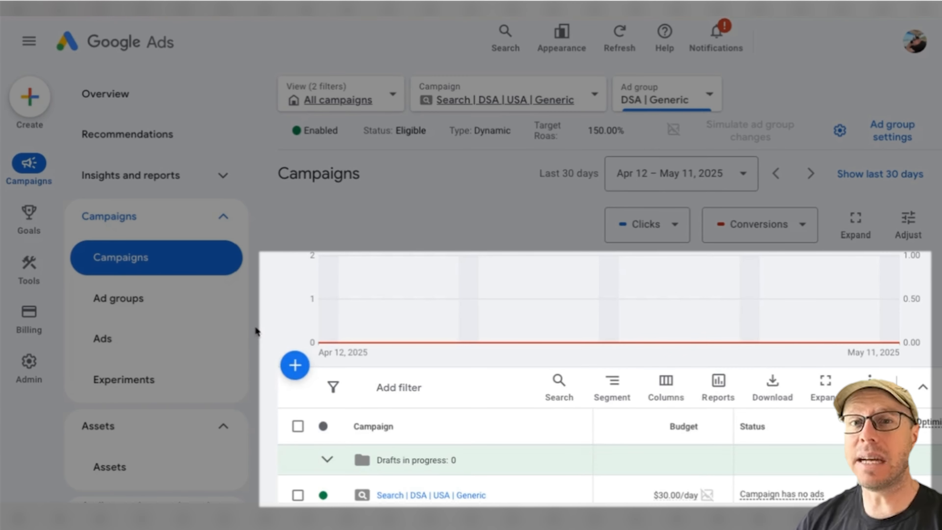
{"action": "scroll", "coordinate": [141, 303], "scroll_direction": "down", "scroll_amount": 5}
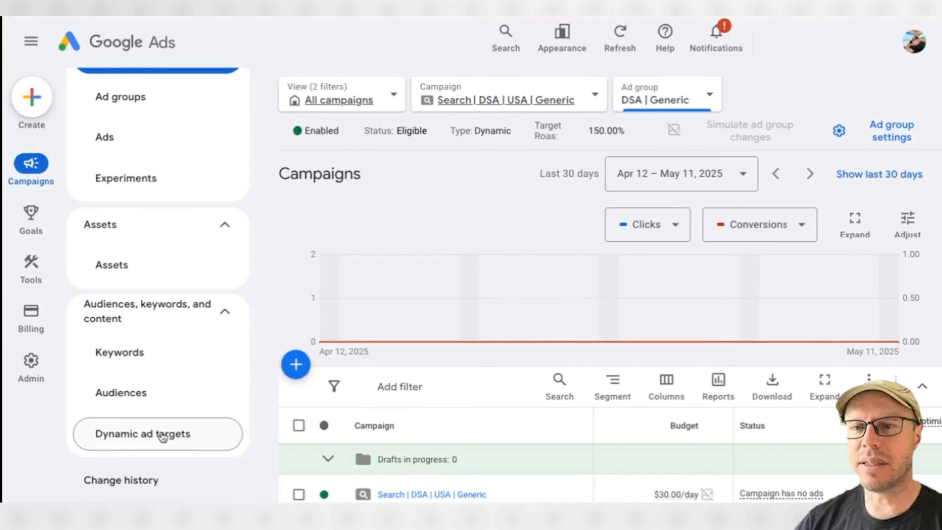
{"action": "left_click", "coordinate": [162, 437]}
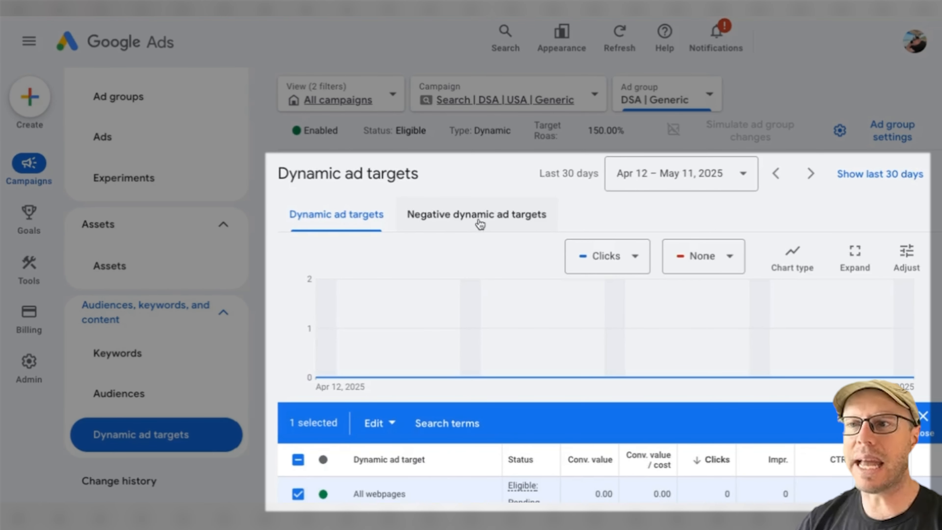
Open the negative dynamic ad targets and choose to add exclusions at the ad group level.
{"action": "left_click", "coordinate": [479, 223]}
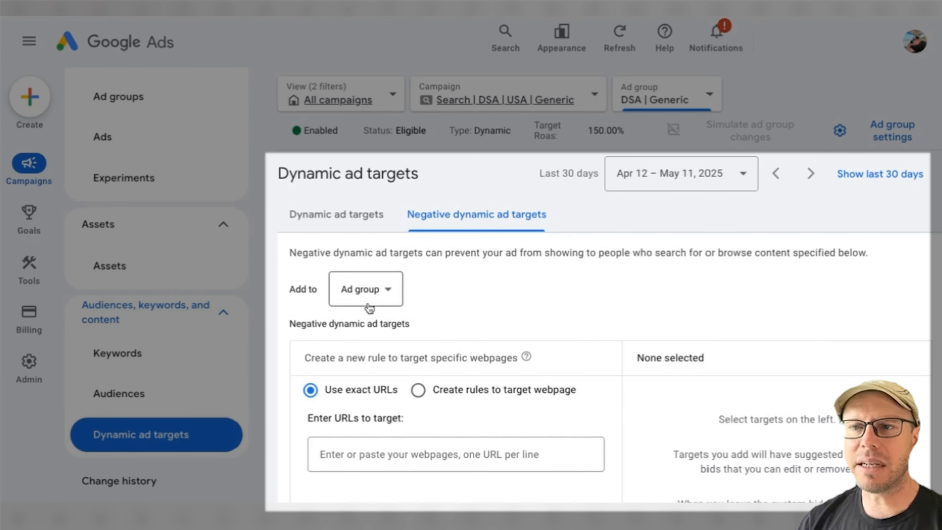
{"action": "left_click", "coordinate": [377, 296]}
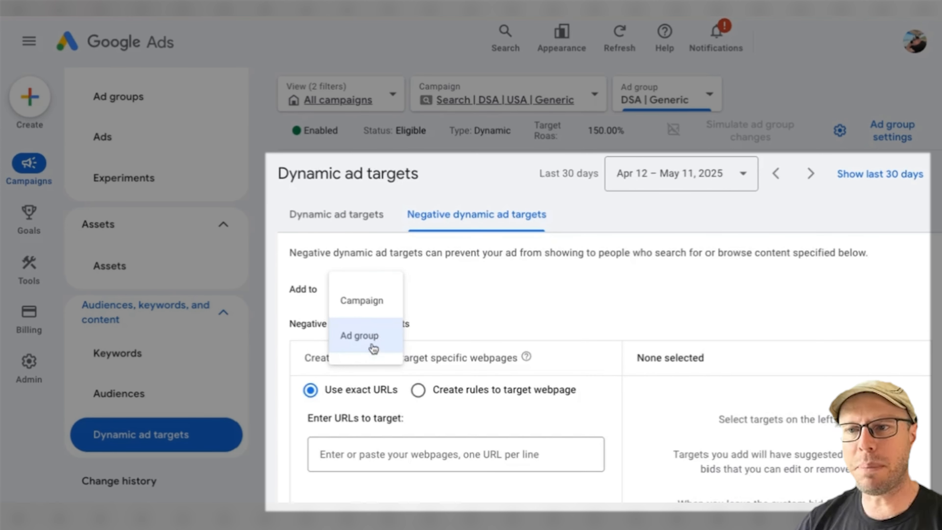
{"action": "left_click", "coordinate": [372, 346]}
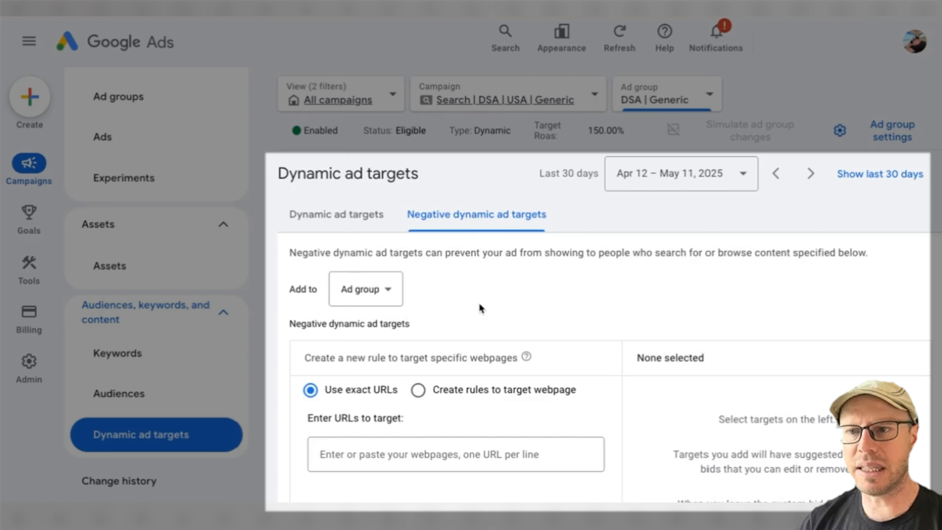
Create a negative target rule for webpages whose URL contains "mattress" and add it to the selected exclusions.
{"action": "scroll", "coordinate": [446, 305], "scroll_direction": "down", "scroll_amount": 3}
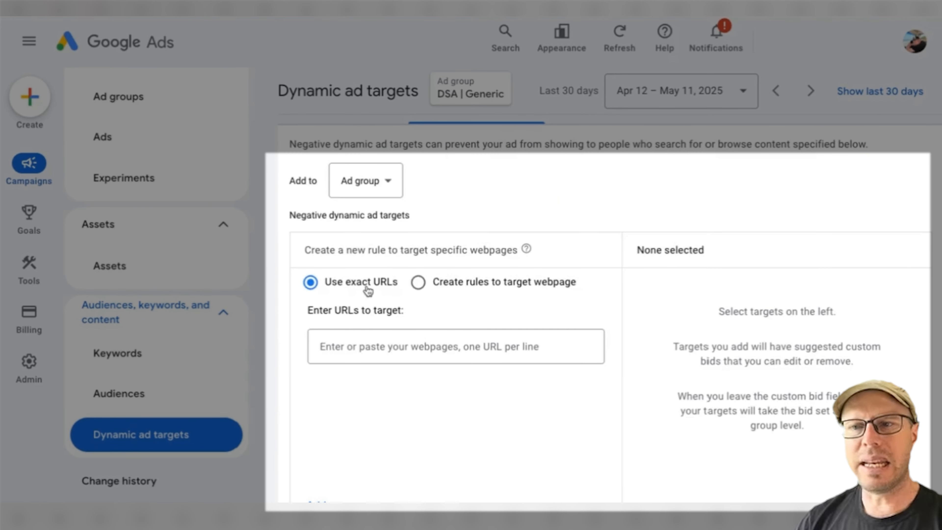
{"action": "left_click", "coordinate": [418, 283]}
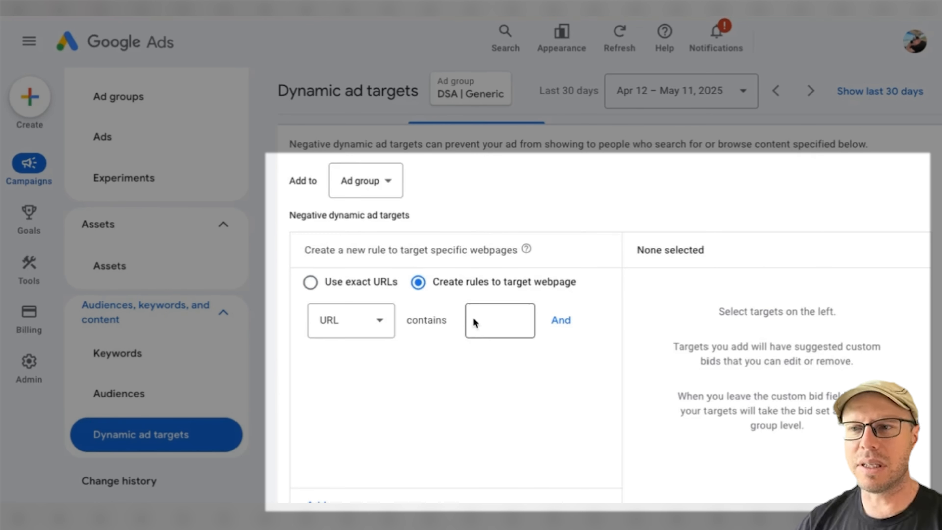
{"action": "left_click", "coordinate": [481, 319]}
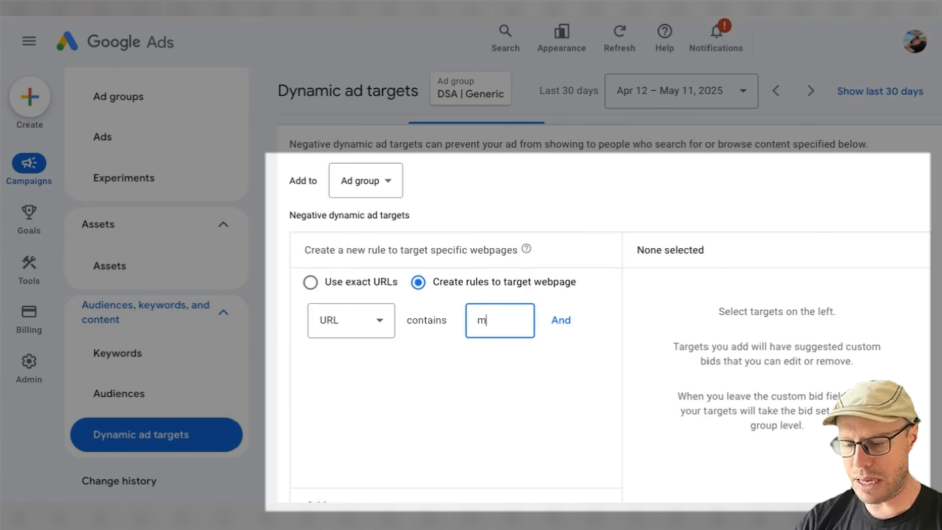
{"action": "type", "text": "mattress"}
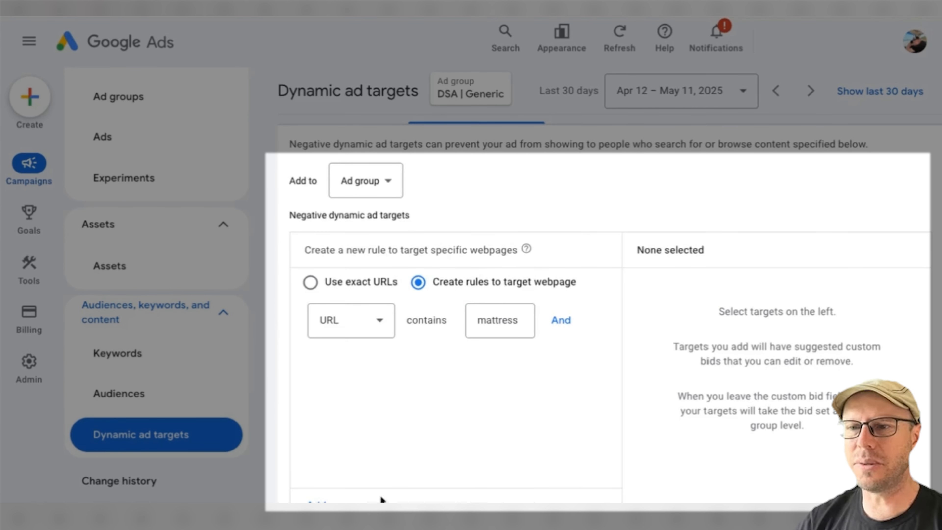
{"action": "scroll", "coordinate": [380, 494], "scroll_direction": "down", "scroll_amount": 1}
{"action": "left_click", "coordinate": [316, 465]}
Save the negative dynamic ad target to the ad group and look over its columns in the exclusions table.
{"action": "scroll", "coordinate": [502, 451], "scroll_direction": "down", "scroll_amount": 3}
{"action": "left_click", "coordinate": [320, 393]}
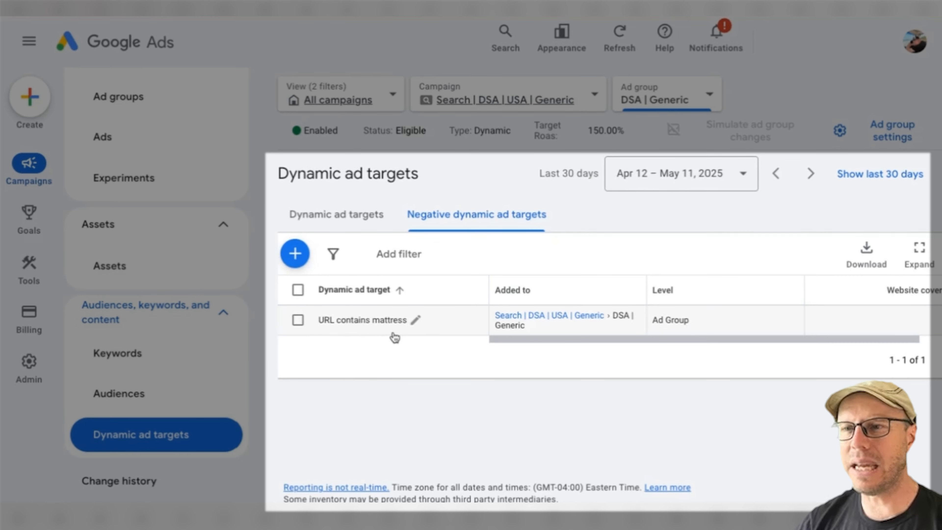
{"action": "scroll", "coordinate": [615, 340], "scroll_direction": "right", "scroll_amount": 1}
{"action": "scroll", "coordinate": [616, 341], "scroll_direction": "left", "scroll_amount": 1}
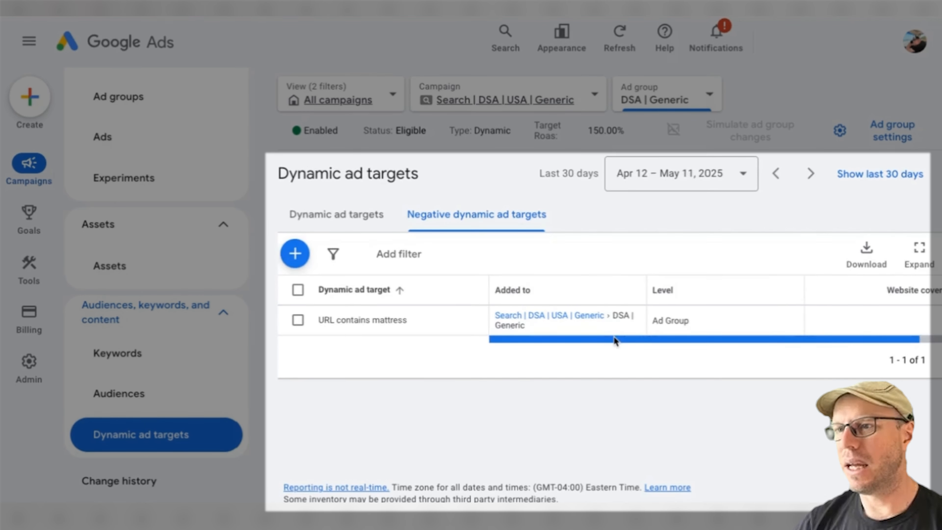